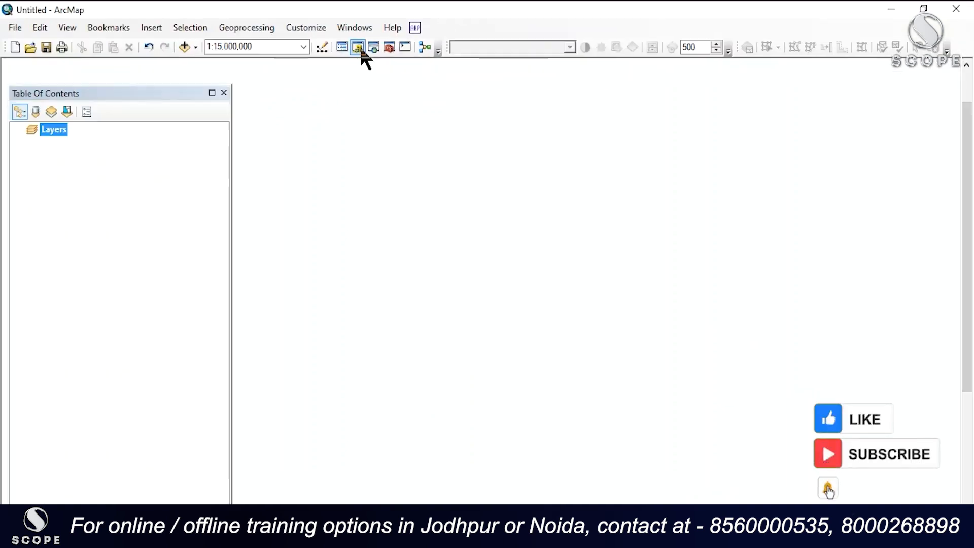
Step: Open the Catalog window and connect to the ArcGIS folder on the Desktop
click(358, 48)
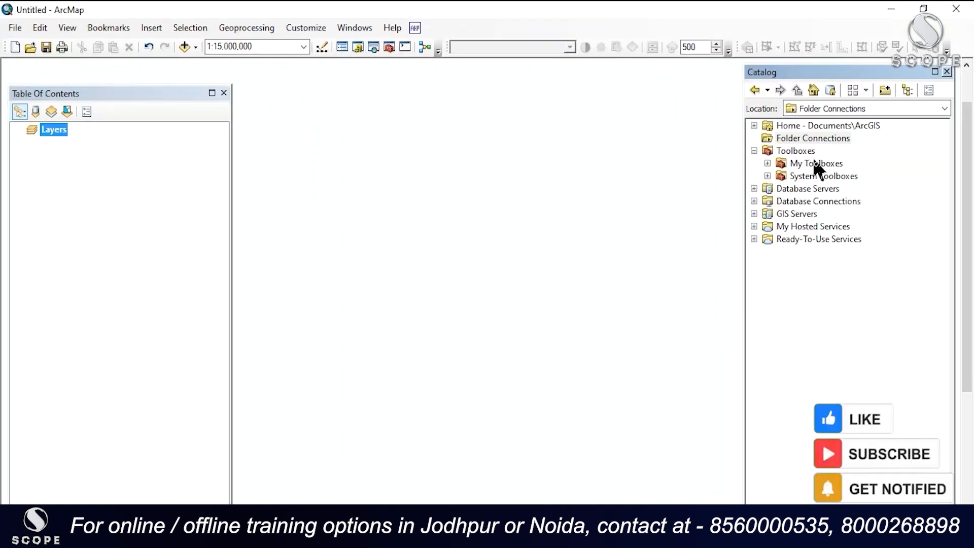
drag(807, 71, 806, 91)
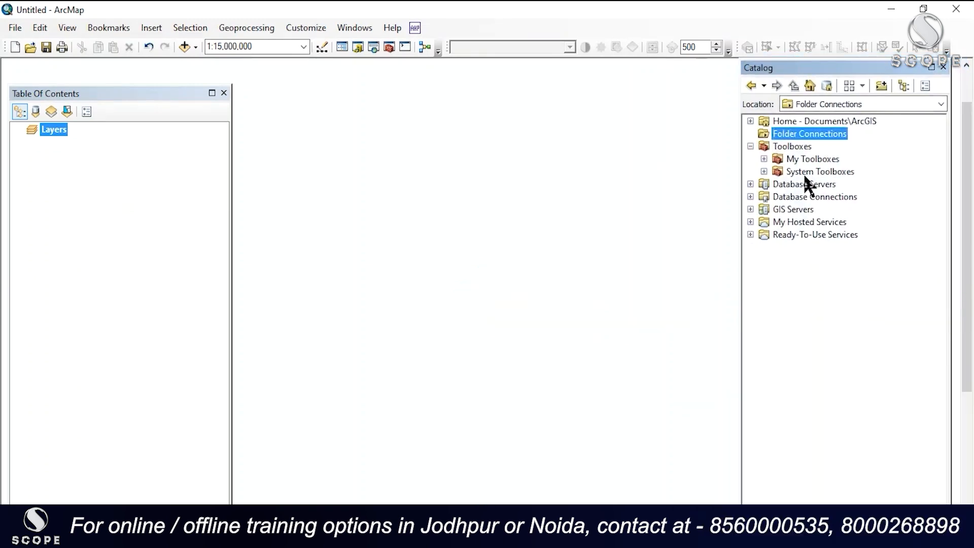
right_click(794, 143)
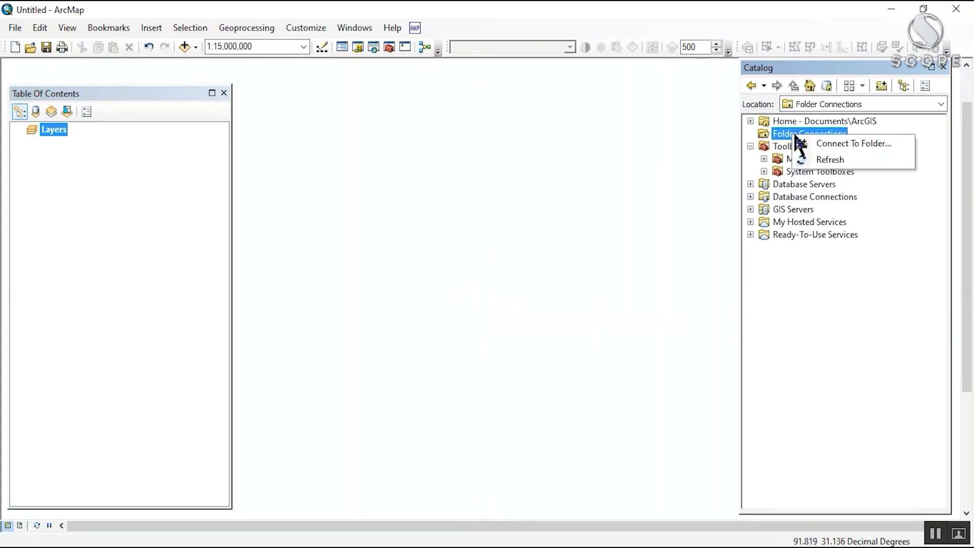
click(842, 143)
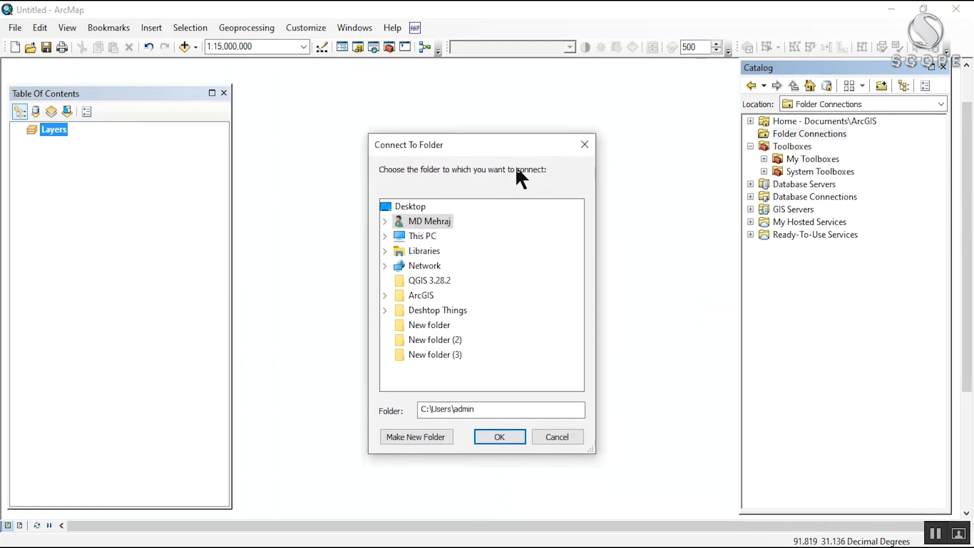
drag(456, 157, 447, 124)
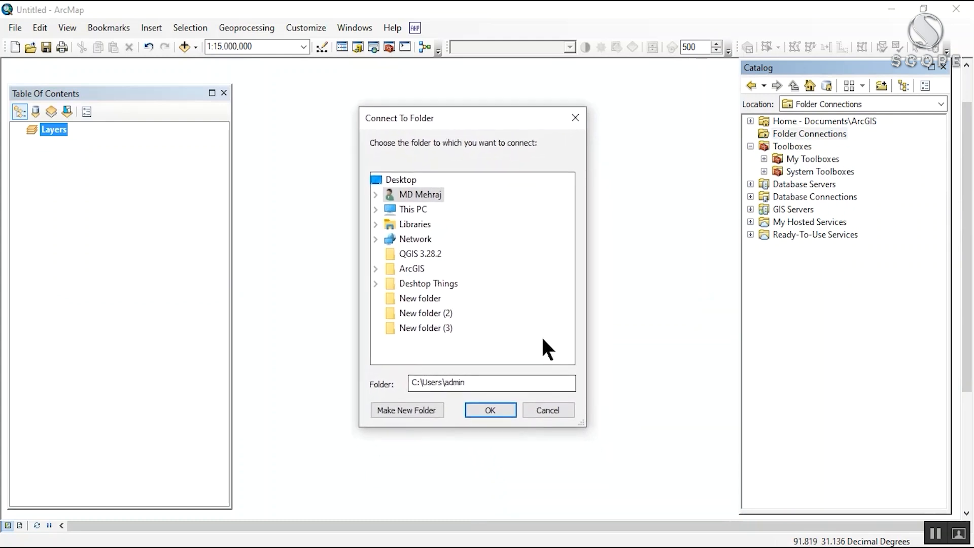
double_click(412, 209)
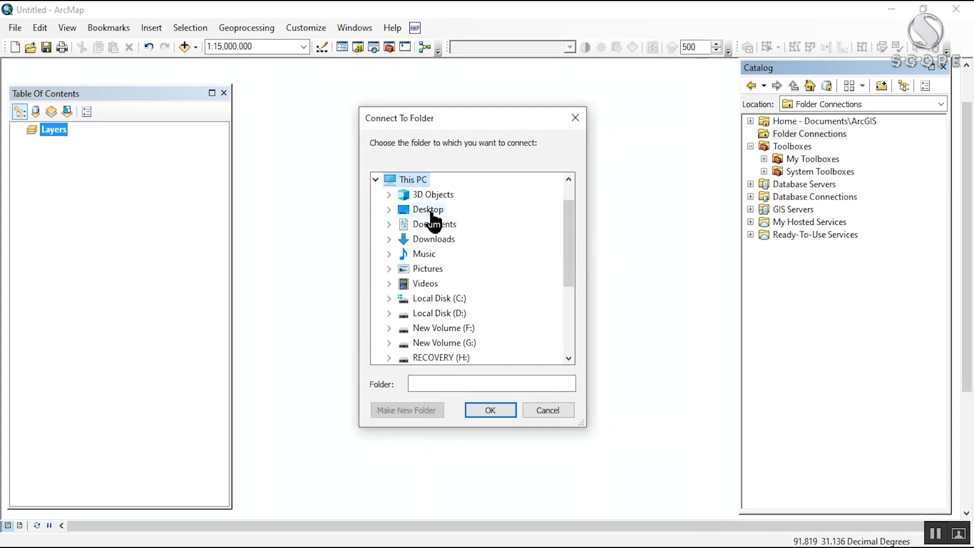
double_click(431, 211)
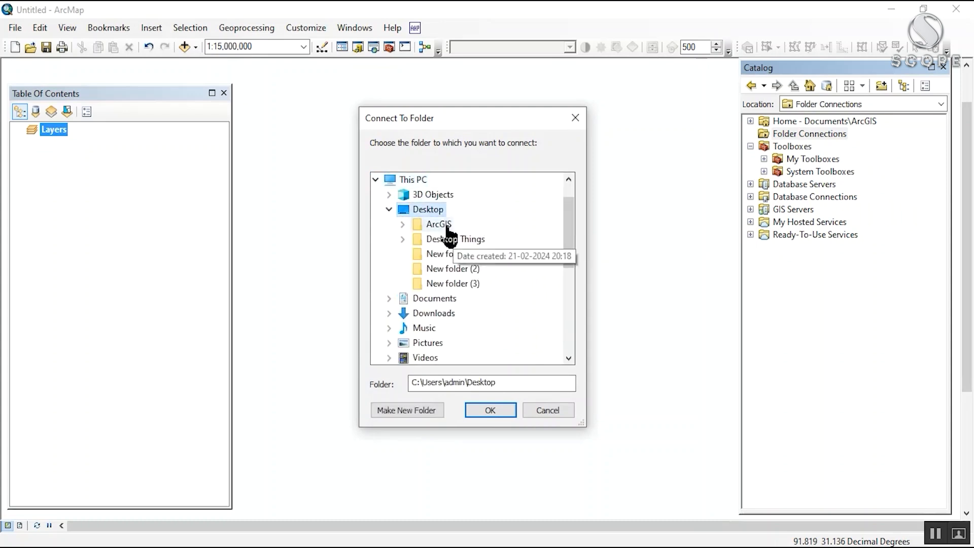
double_click(445, 224)
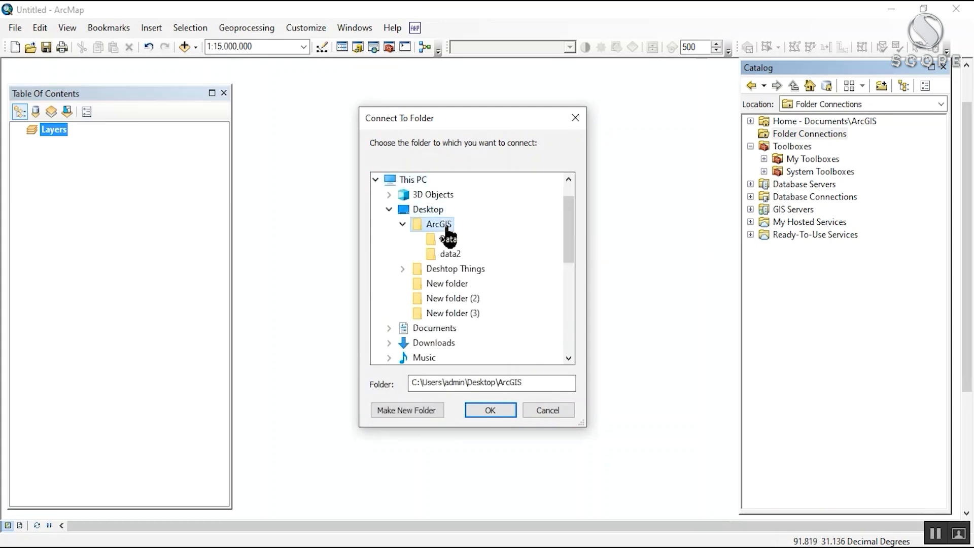
click(488, 404)
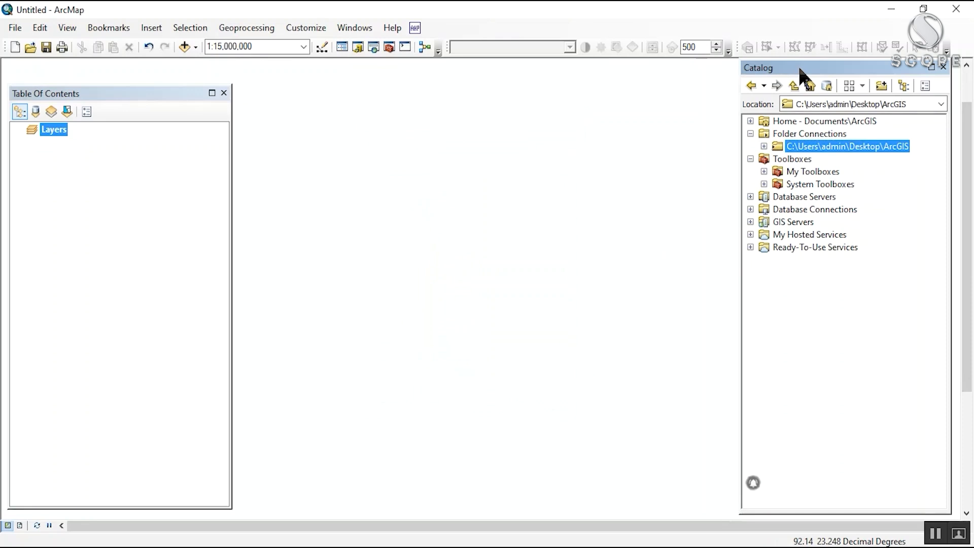
Step: Create a folder named New folder under C:\Users\admin and add it as a folder connection
click(816, 135)
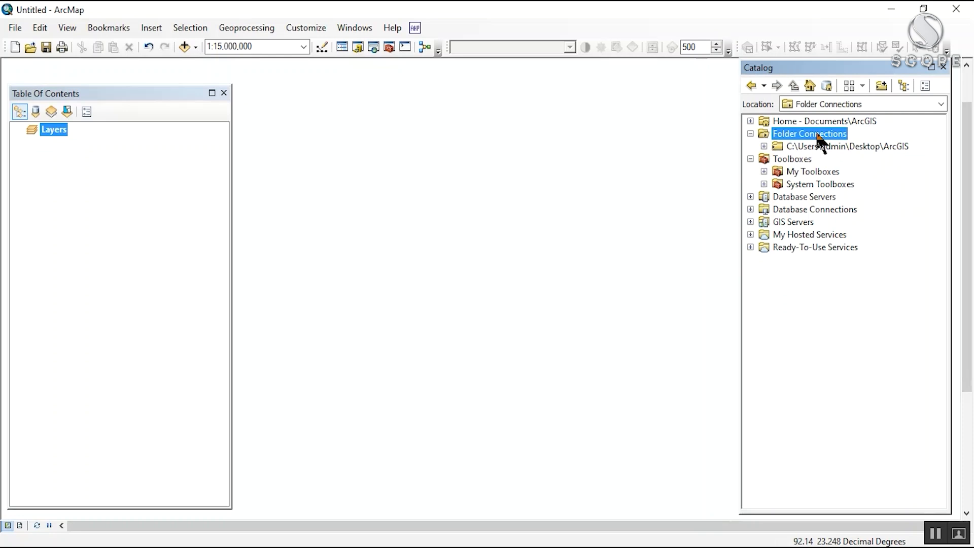
right_click(817, 136)
click(831, 144)
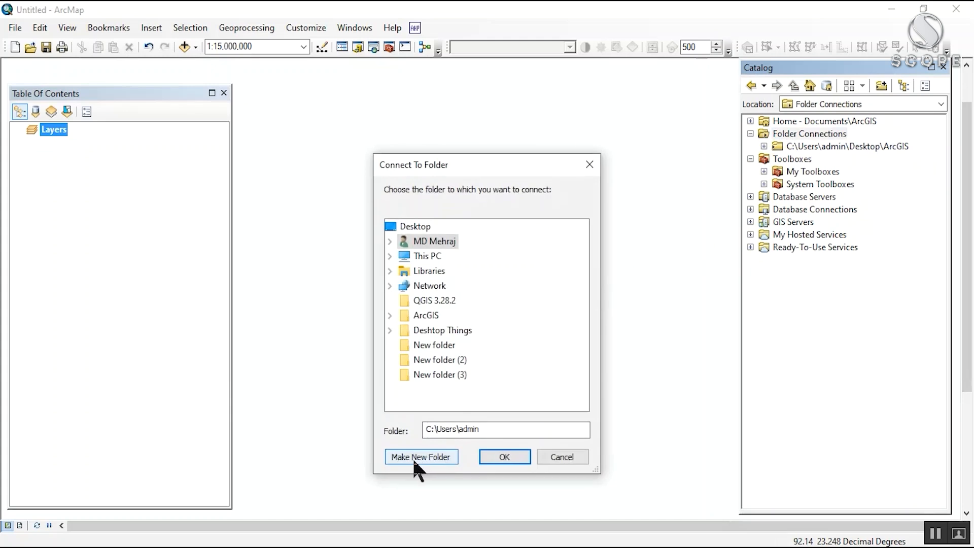
click(409, 456)
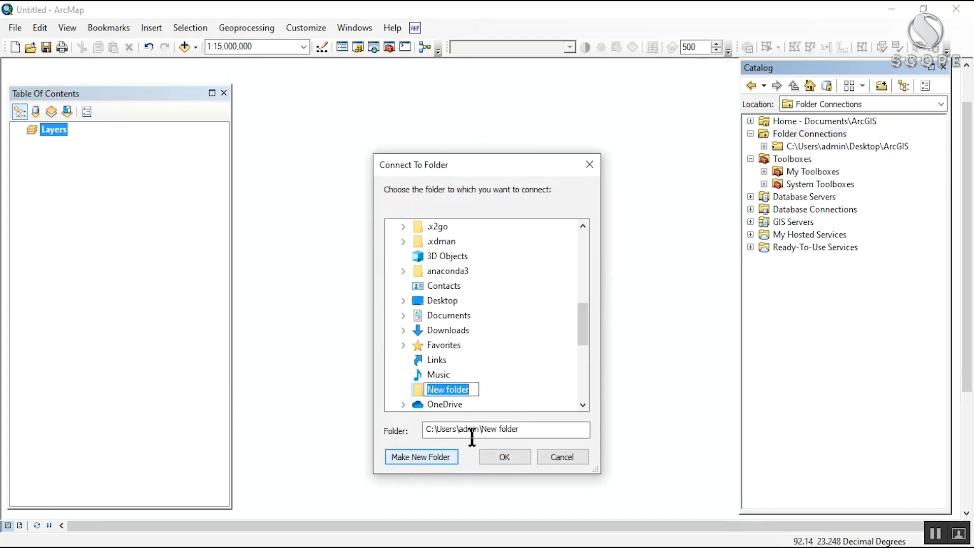
key(Return)
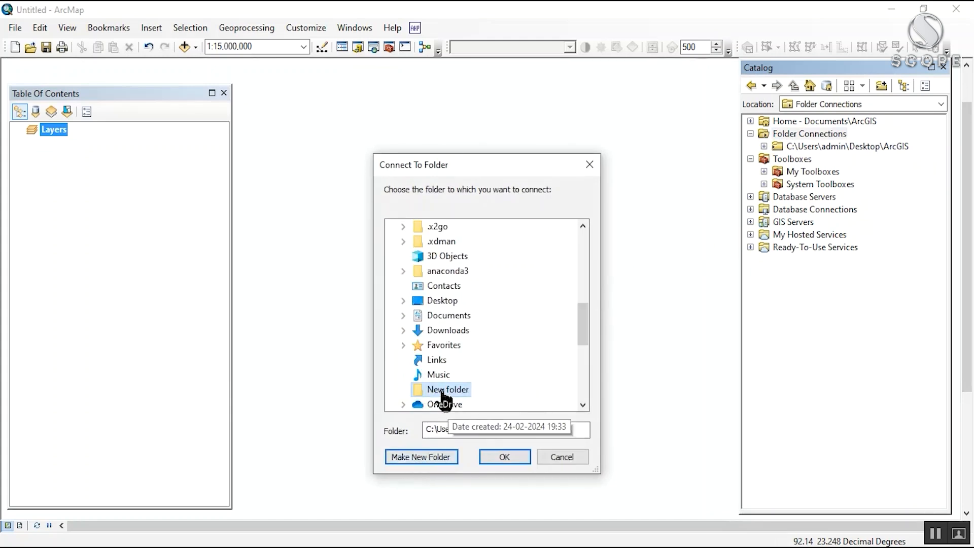
click(503, 455)
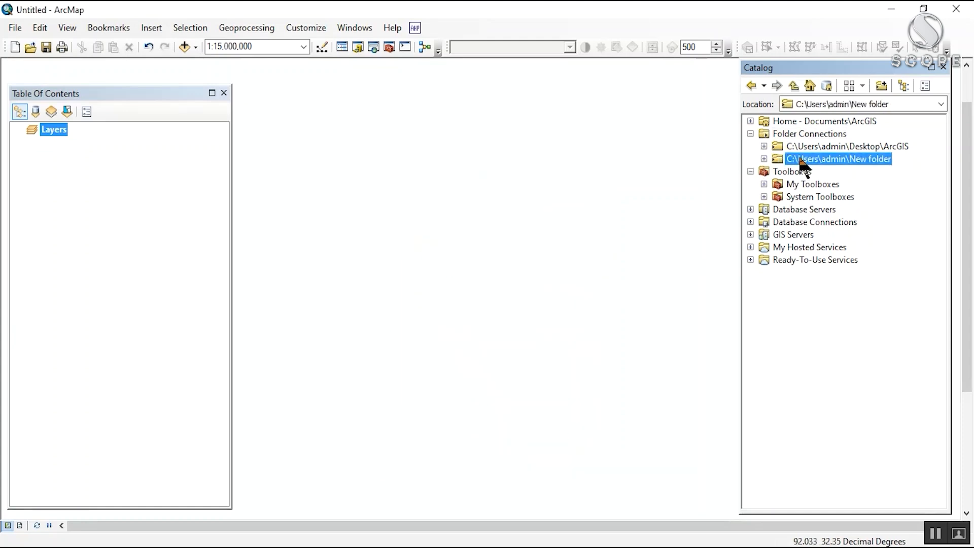
Step: Disconnect C:\Users\admin\New folder from the catalog's folder connections
click(825, 147)
click(811, 157)
click(810, 147)
click(806, 135)
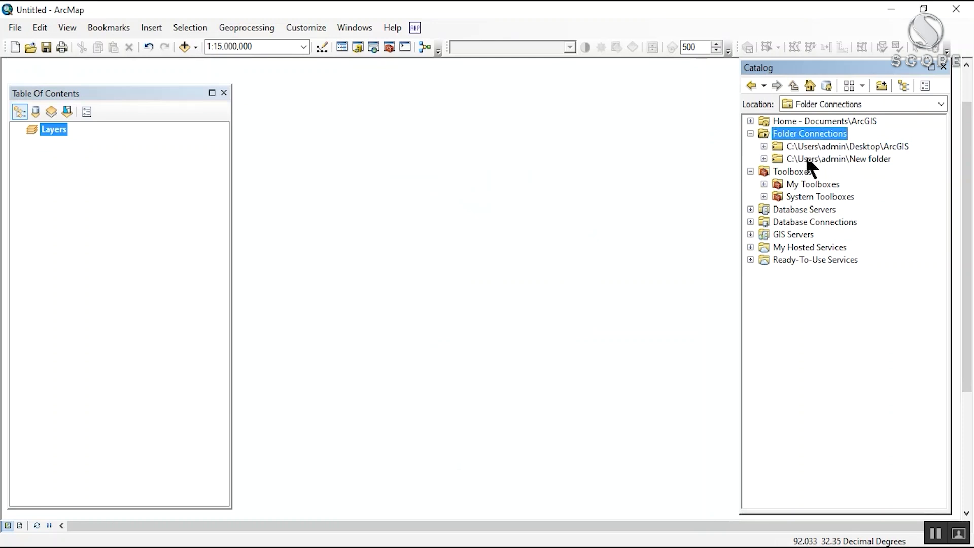
click(807, 160)
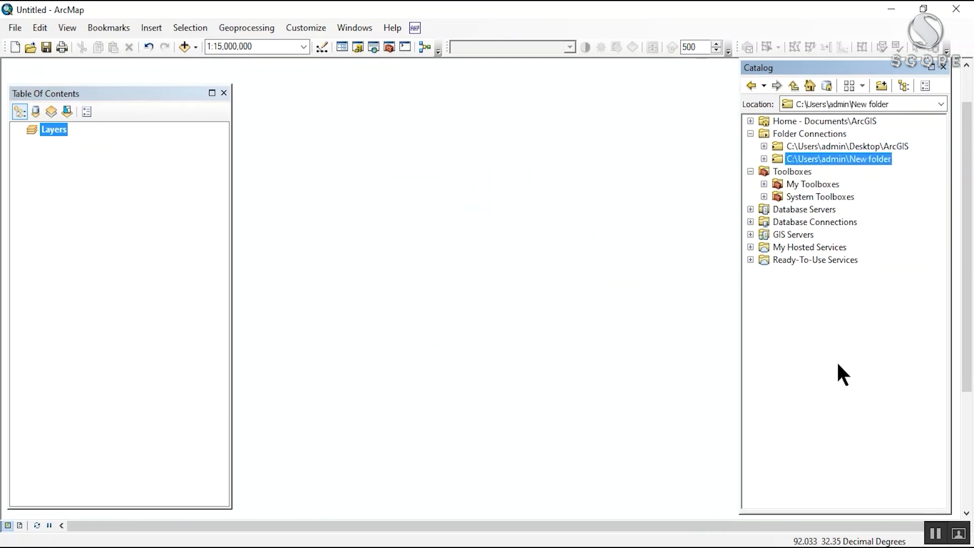
right_click(792, 161)
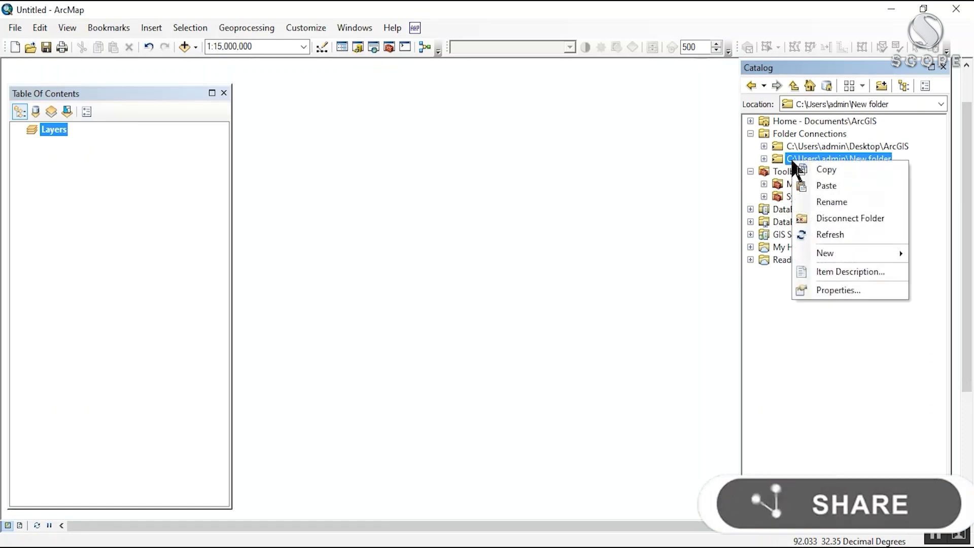
click(841, 223)
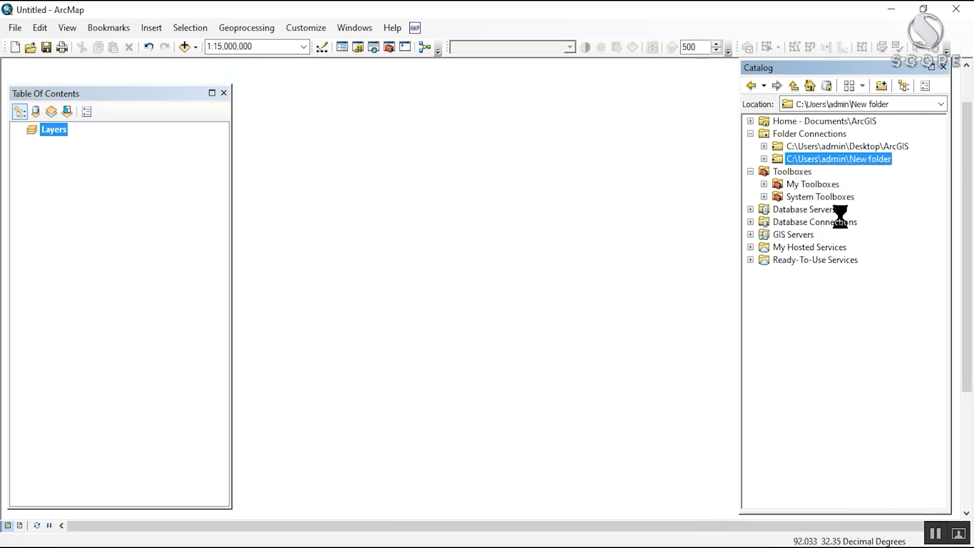
click(794, 135)
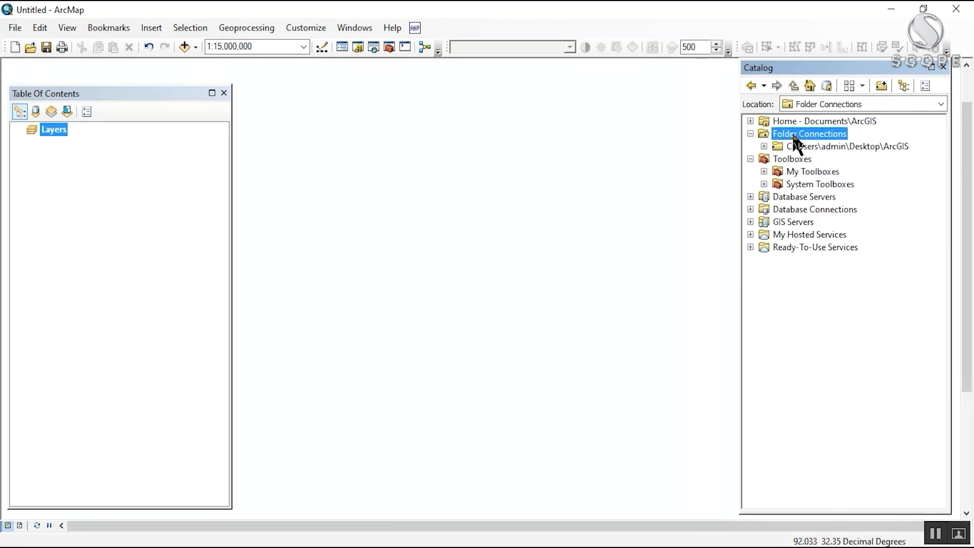
Step: Close and redisplay the Table Of Contents window, and arrange it and the Catalog on opposite sides of the map
drag(821, 71, 794, 74)
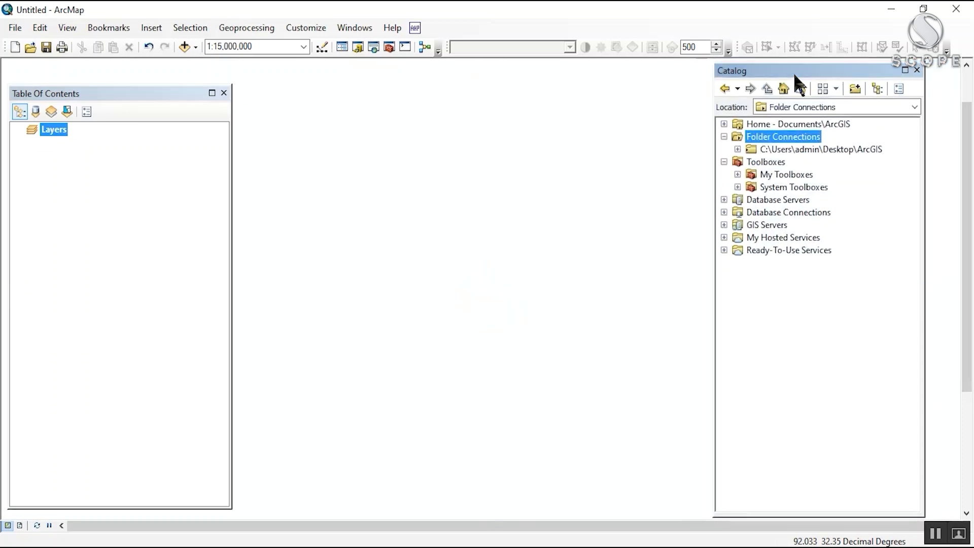
click(225, 93)
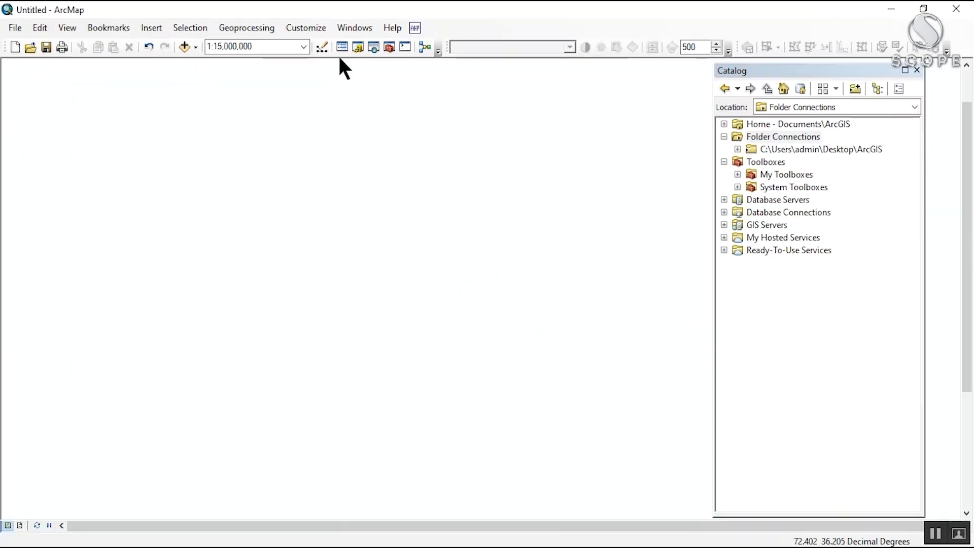
click(342, 47)
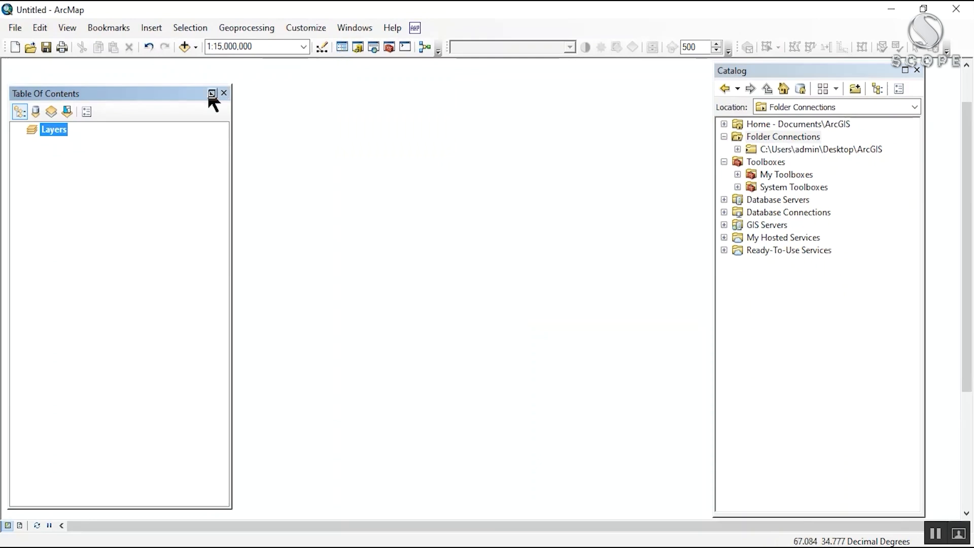
drag(180, 92, 180, 79)
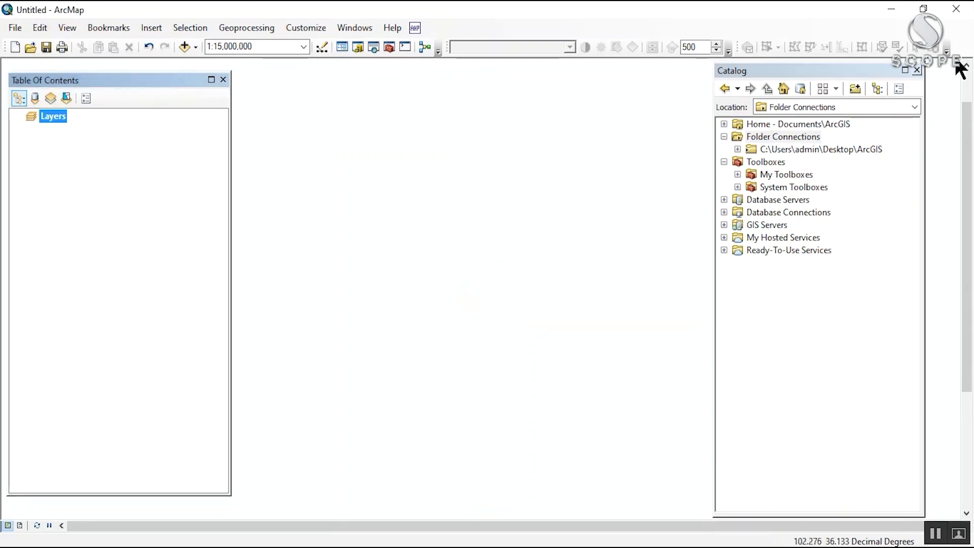
drag(739, 75, 784, 78)
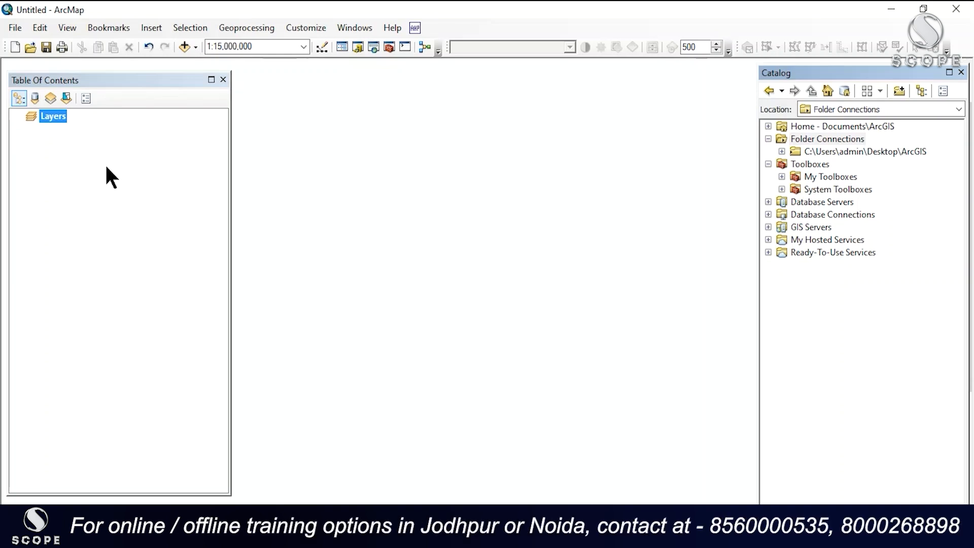
drag(794, 72, 793, 67)
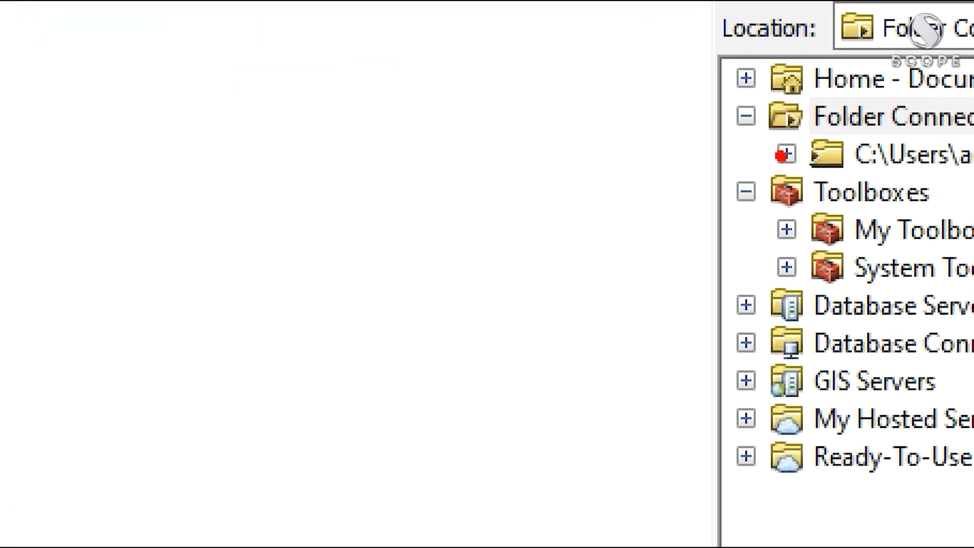
Step: Add district.shp from the Data folder of the Desktop\ArcGIS connection to the map as a layer
click(785, 154)
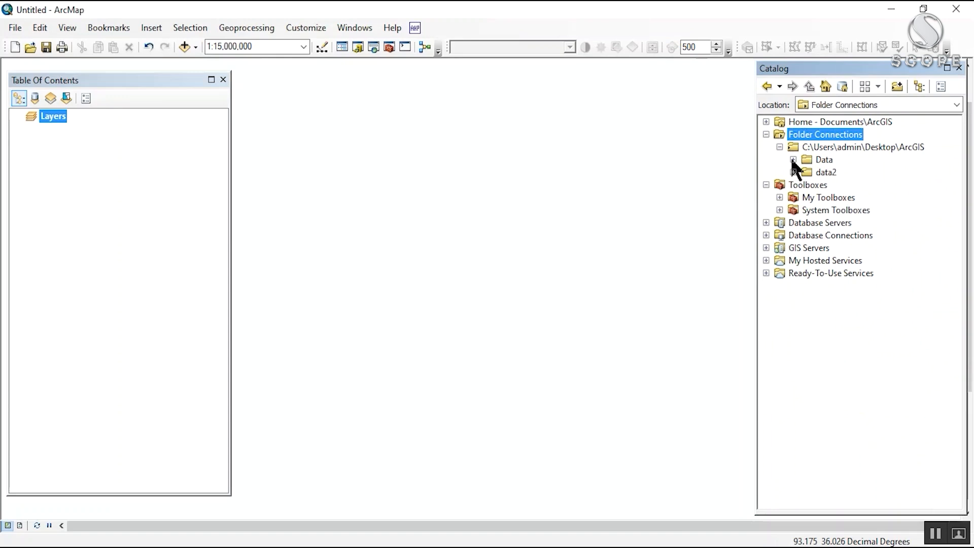
click(793, 160)
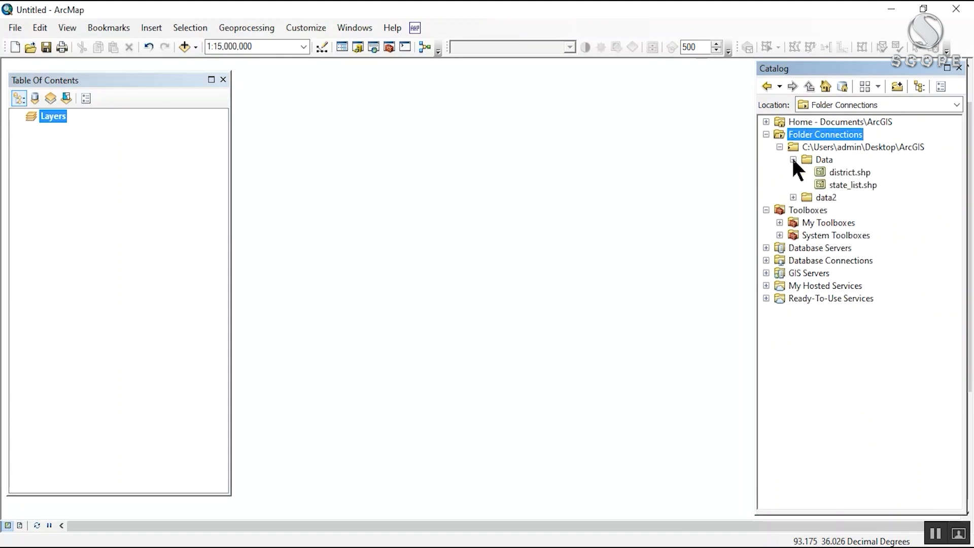
click(844, 173)
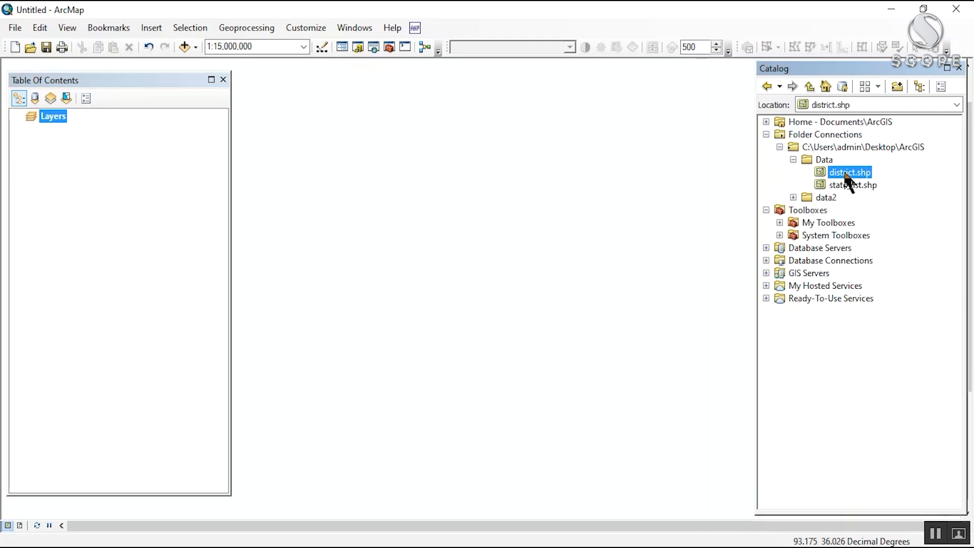
drag(845, 176, 701, 184)
drag(415, 192, 417, 192)
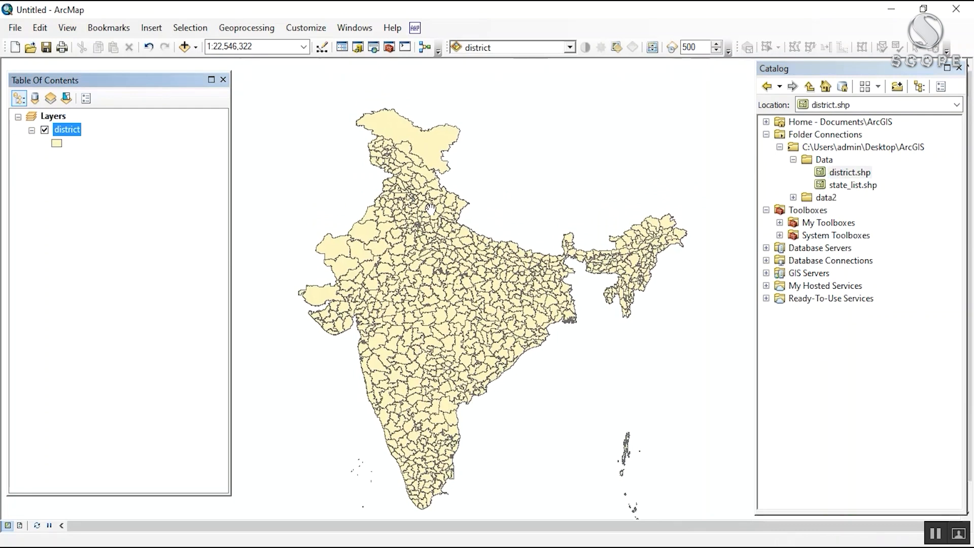
mouse_move(425, 182)
mouse_down()
mouse_move(422, 167)
mouse_move(427, 197)
mouse_up()
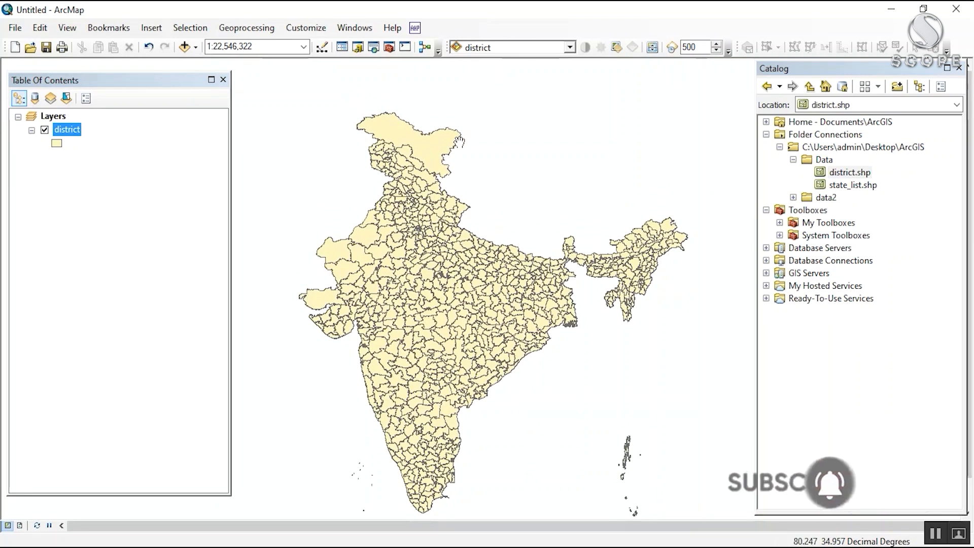
mouse_move(524, 255)
mouse_down()
mouse_move(509, 204)
mouse_move(537, 264)
mouse_up()
drag(431, 220, 428, 233)
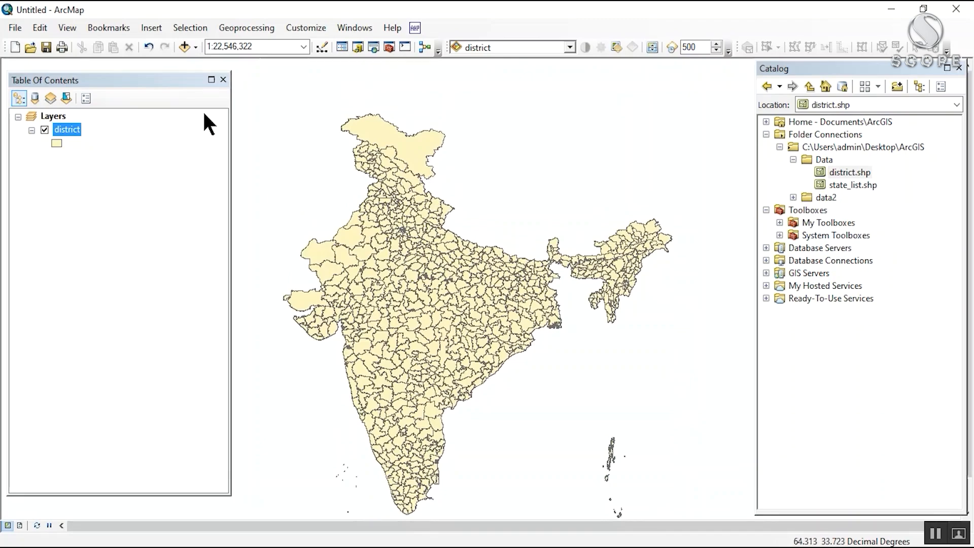
Step: Add district.shp from the Data folder to the map as another layer with the Add Data command
key(ctrl+1)
click(182, 75)
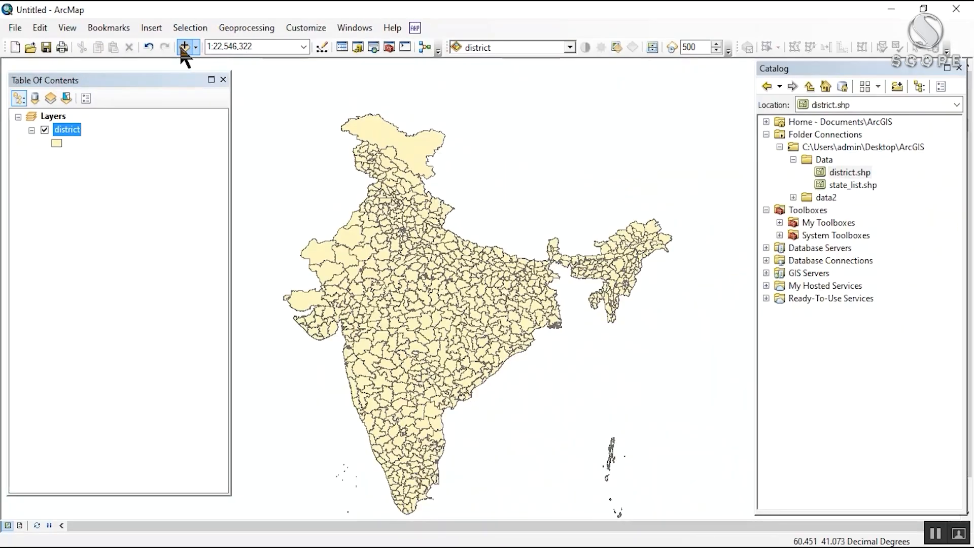
click(192, 54)
click(459, 185)
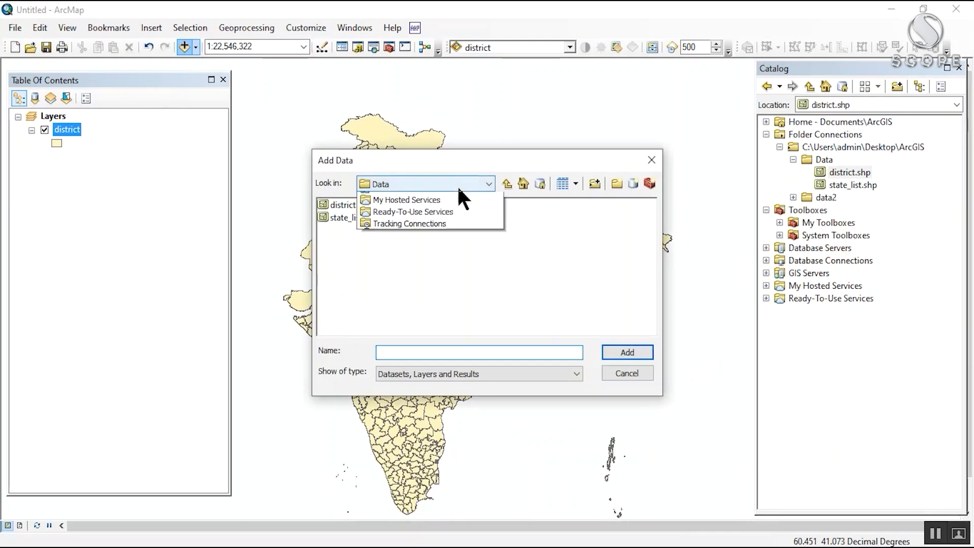
click(457, 184)
click(346, 205)
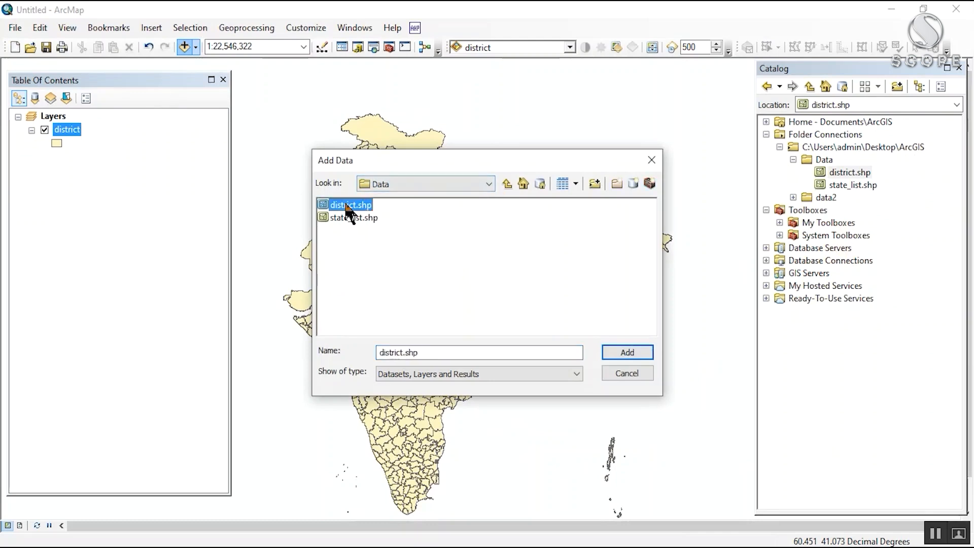
drag(425, 164, 561, 147)
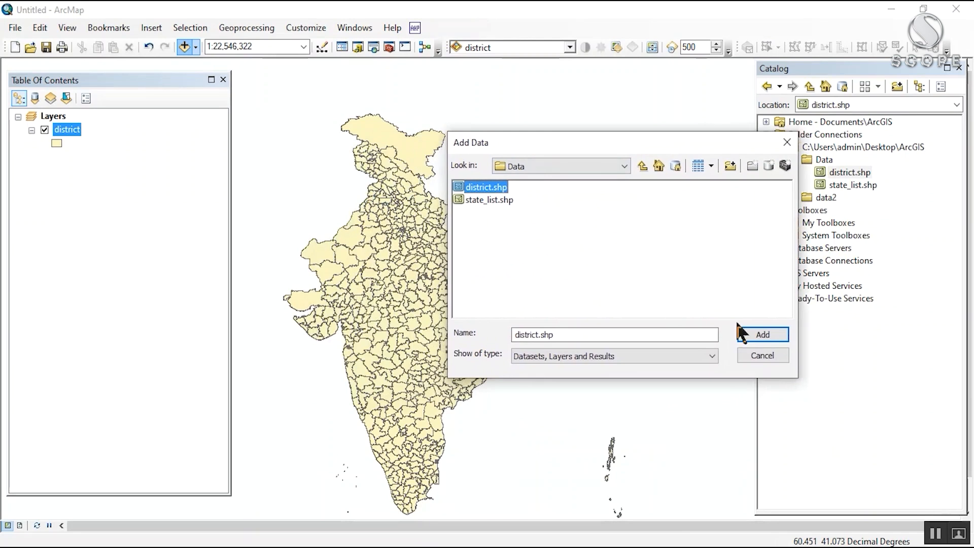
click(761, 335)
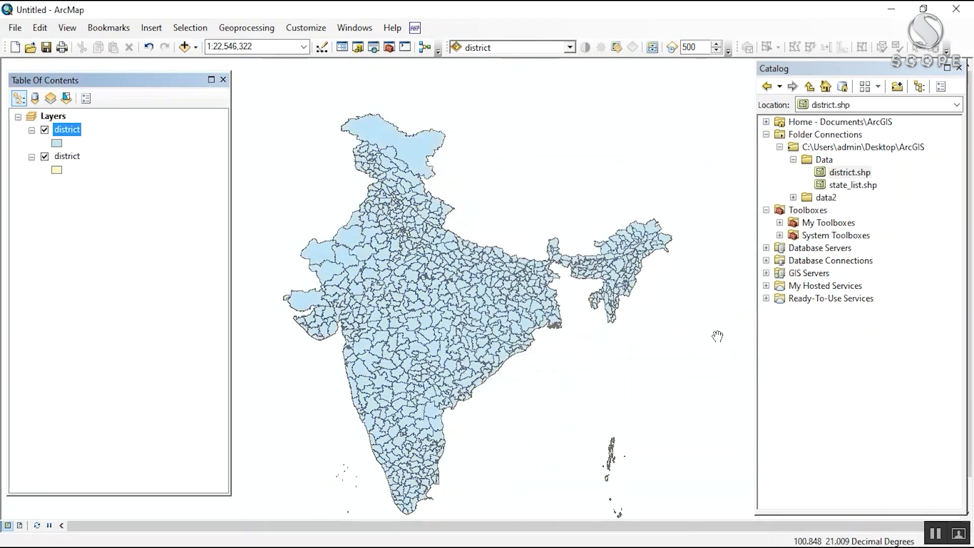
Step: Add district.shp once more as a layer, using the Add Data command of the Layers data frame
drag(508, 289, 488, 254)
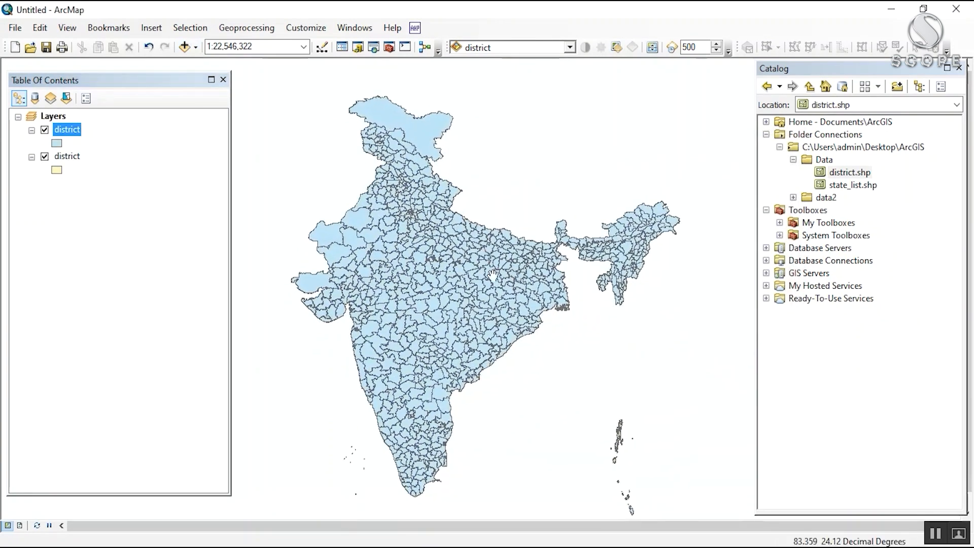
click(72, 148)
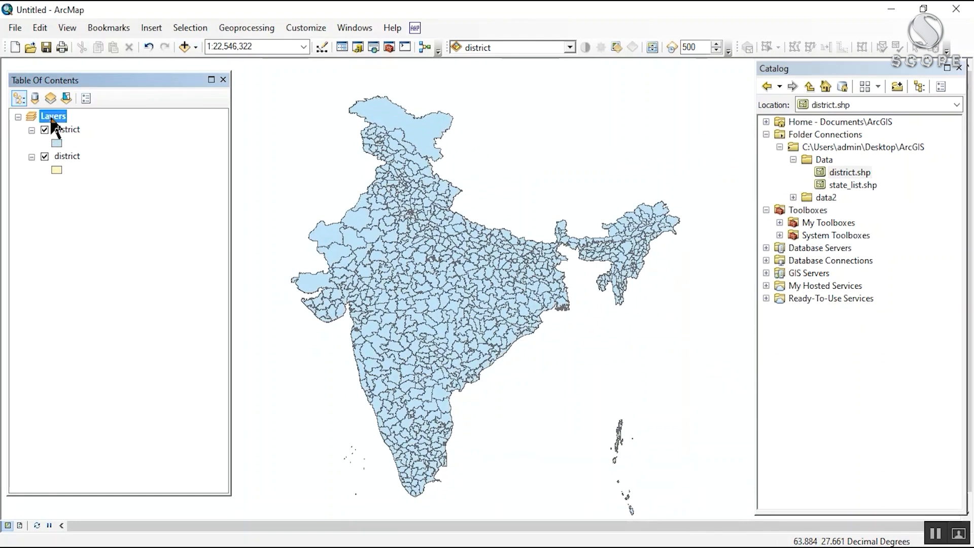
right_click(53, 118)
click(69, 125)
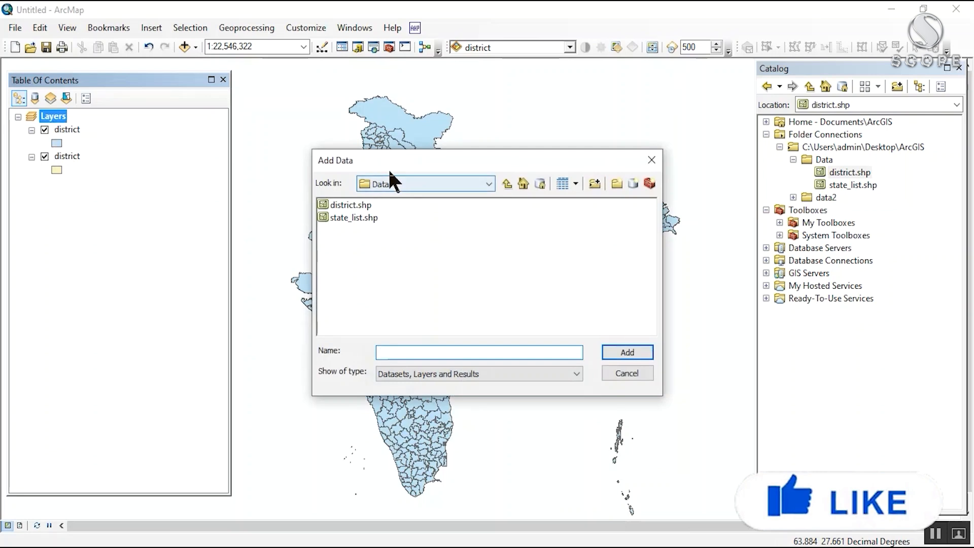
drag(388, 168, 413, 141)
click(376, 177)
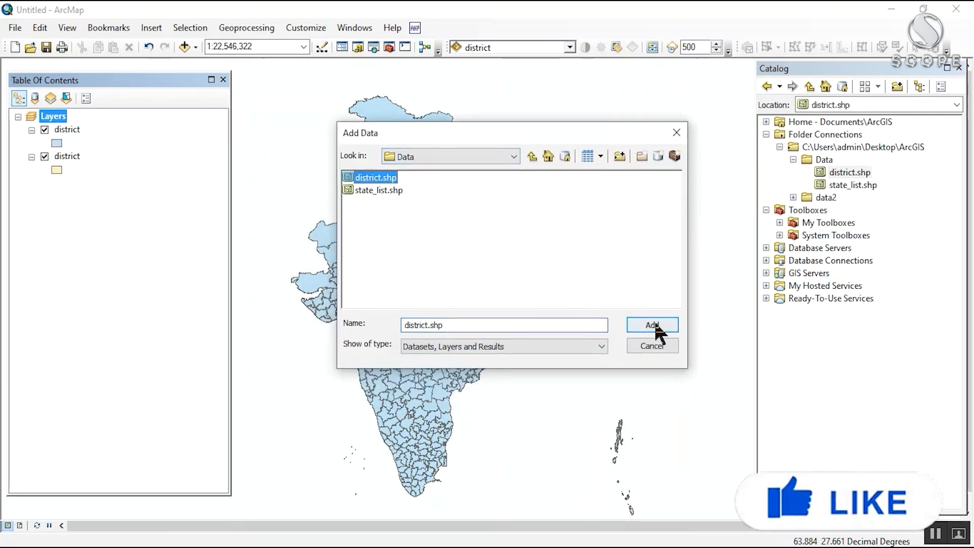
click(655, 327)
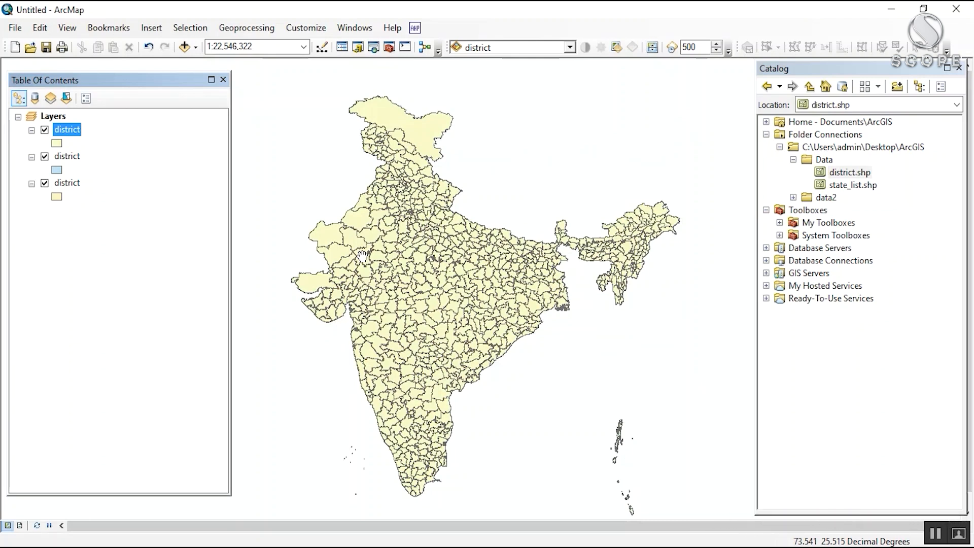
Step: Select all district files in File Explorer's Desktop\ArcGIS\Data folder and drop them into ArcMap's Table Of Contents as a layer
drag(457, 183, 452, 157)
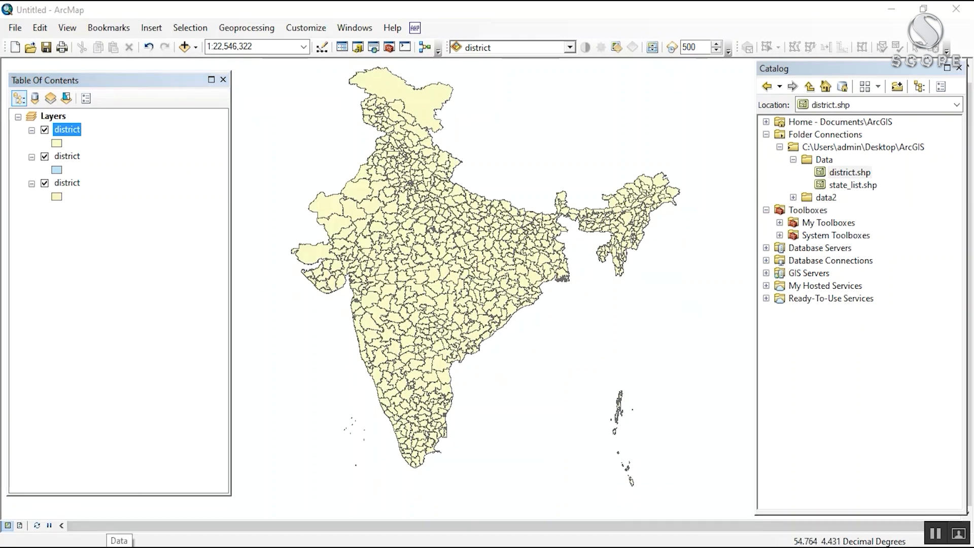
click(119, 547)
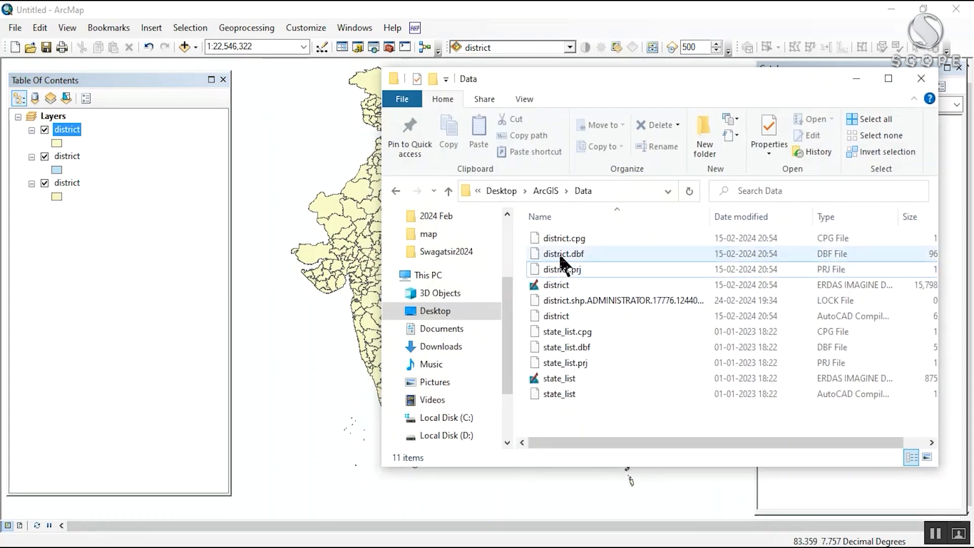
click(559, 236)
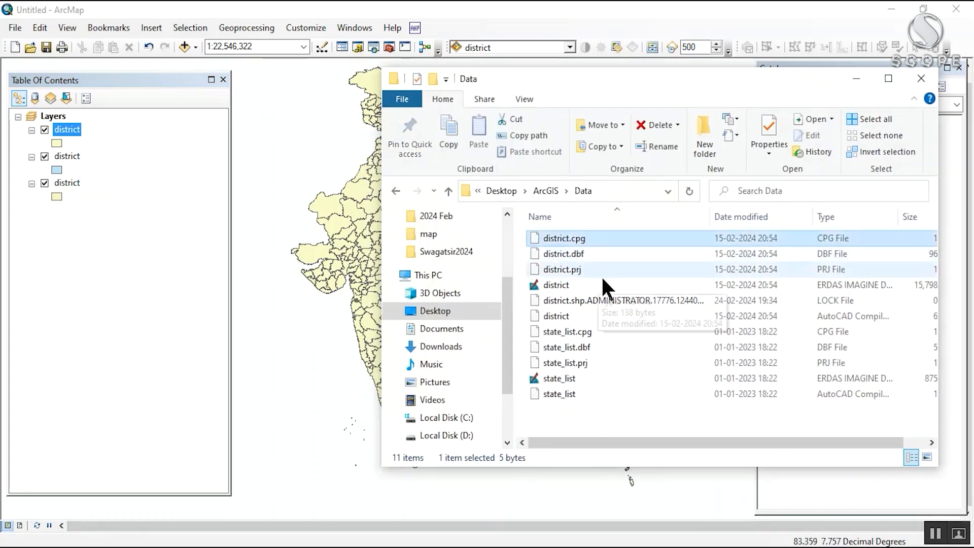
shift+click(583, 313)
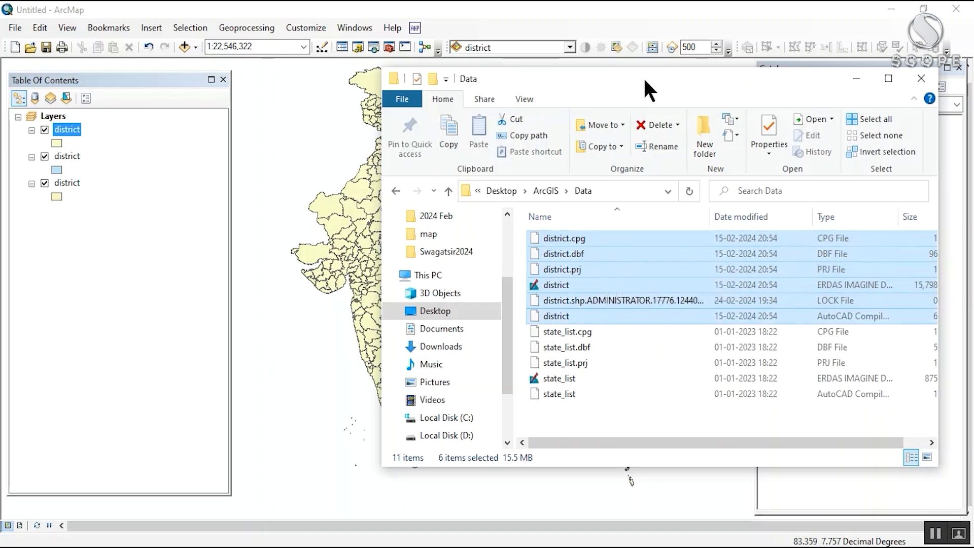
drag(643, 78, 630, 68)
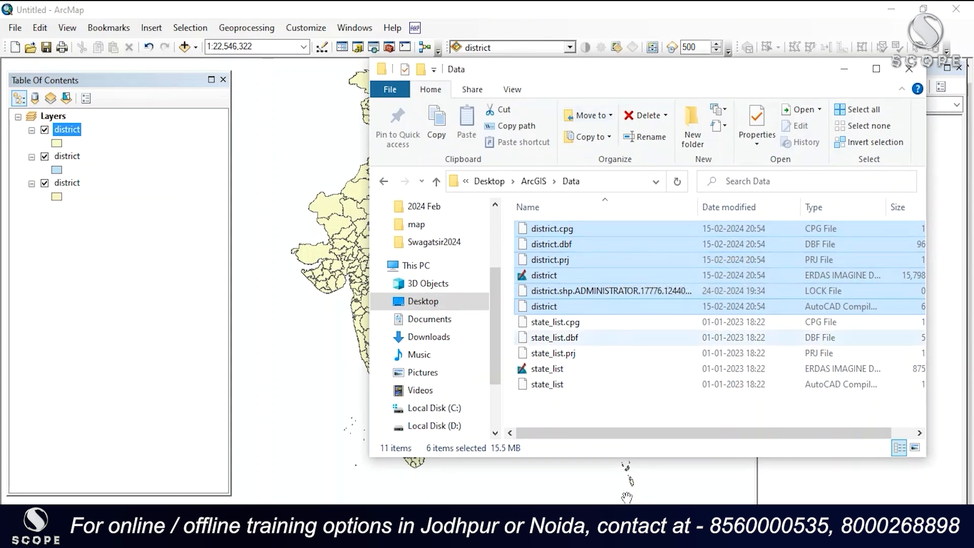
drag(635, 256, 201, 226)
click(6, 133)
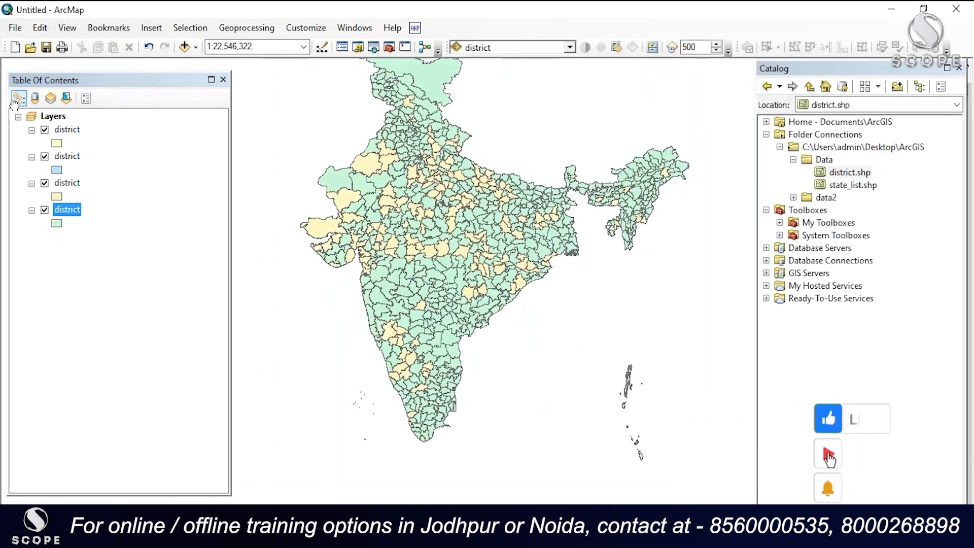
click(93, 237)
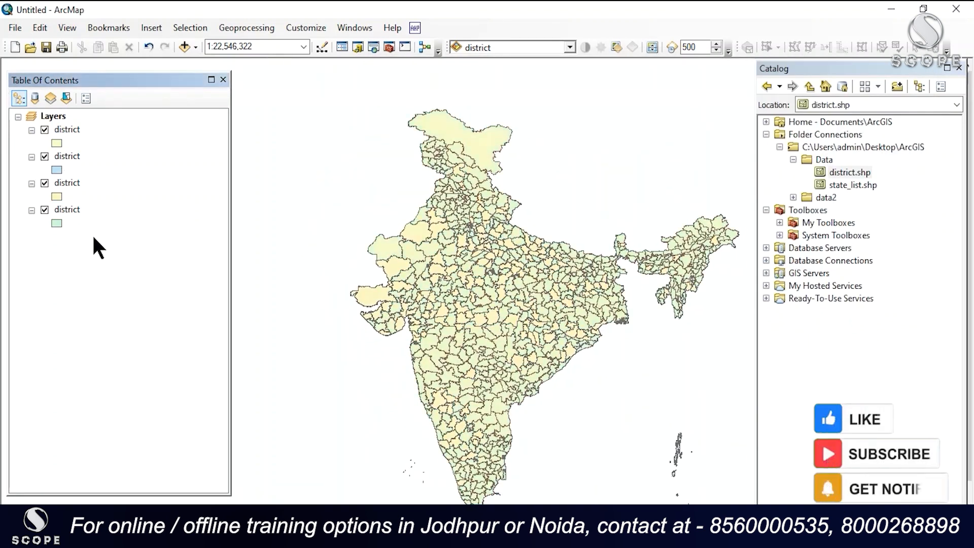
drag(509, 276, 462, 263)
mouse_move(493, 208)
mouse_down()
mouse_move(478, 225)
mouse_move(479, 211)
mouse_up()
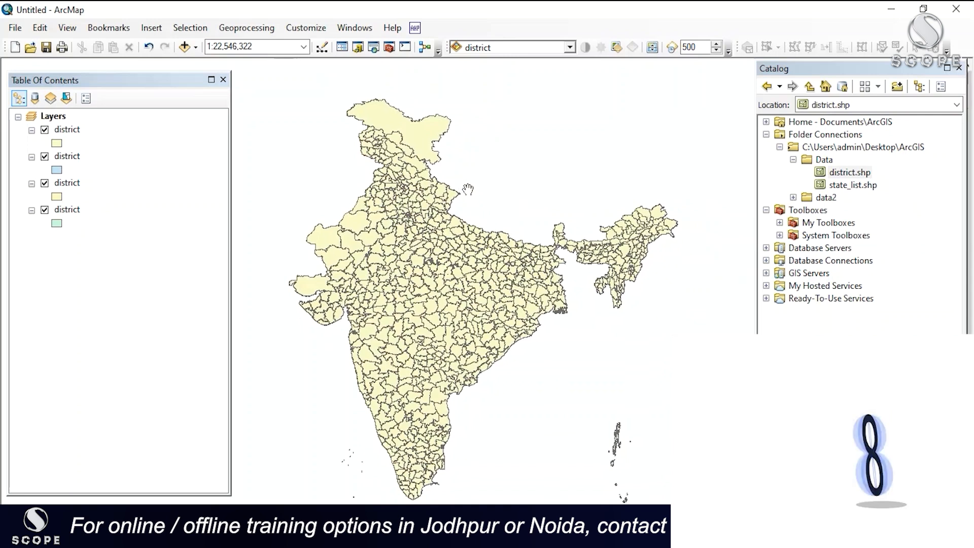
drag(464, 186, 389, 152)
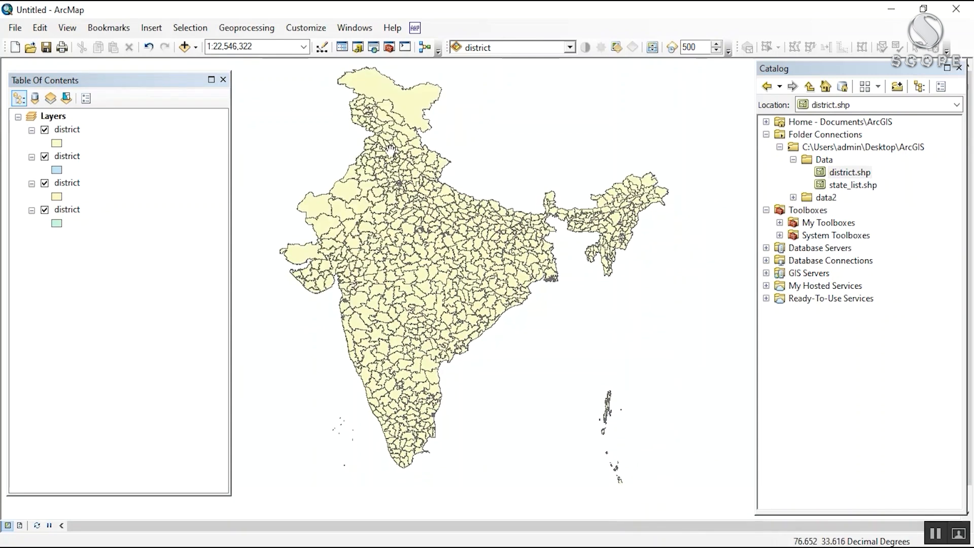
Step: Display the Tools toolbar and dock it below the Standard toolbar
click(298, 26)
mouse_move(309, 39)
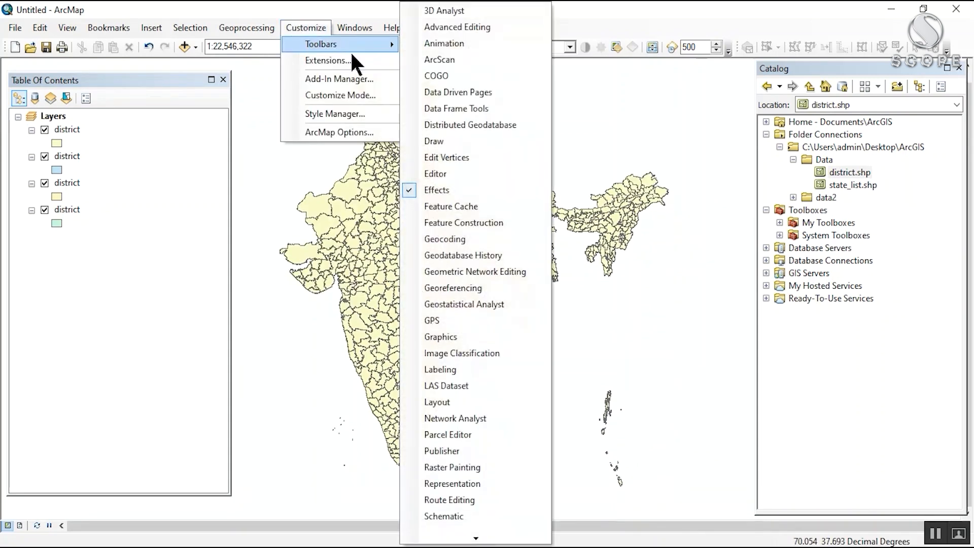
mouse_move(476, 537)
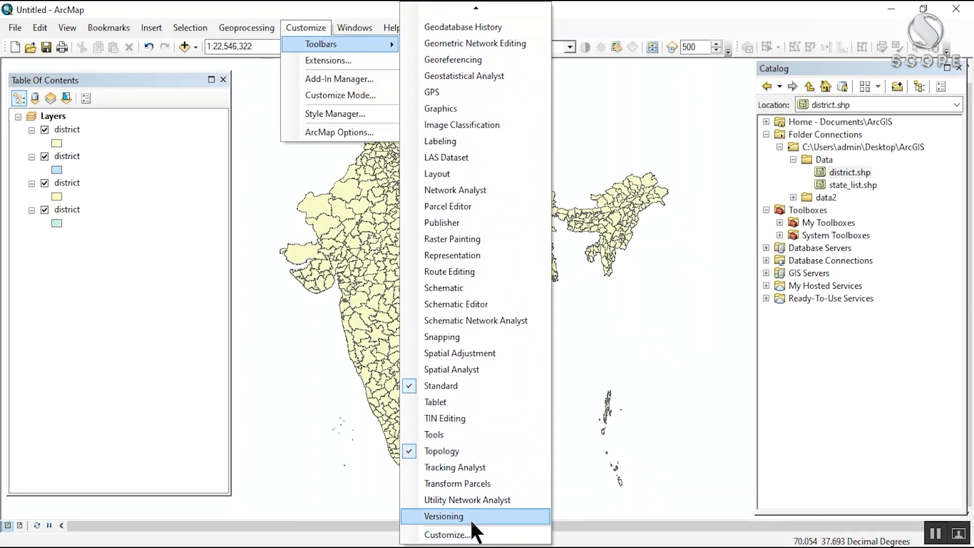
click(434, 434)
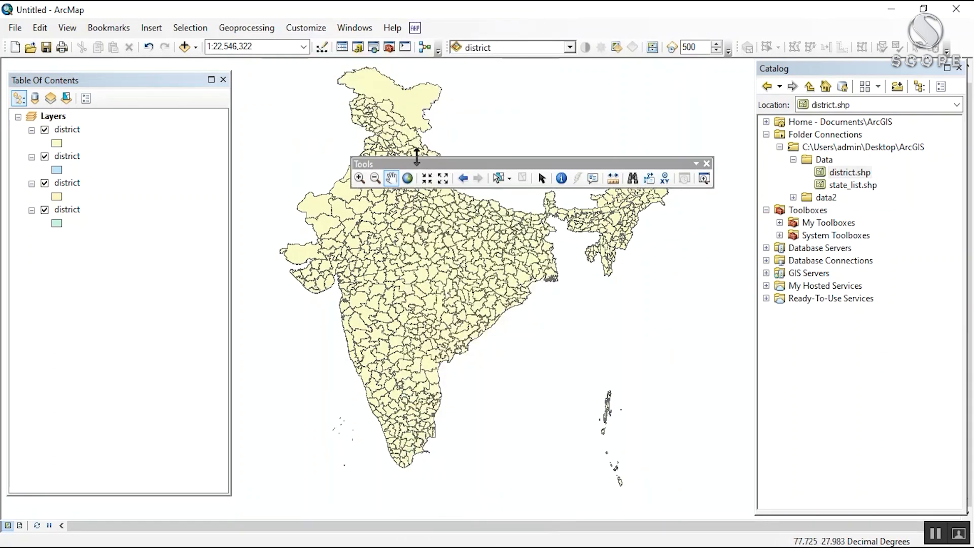
drag(470, 162, 128, 128)
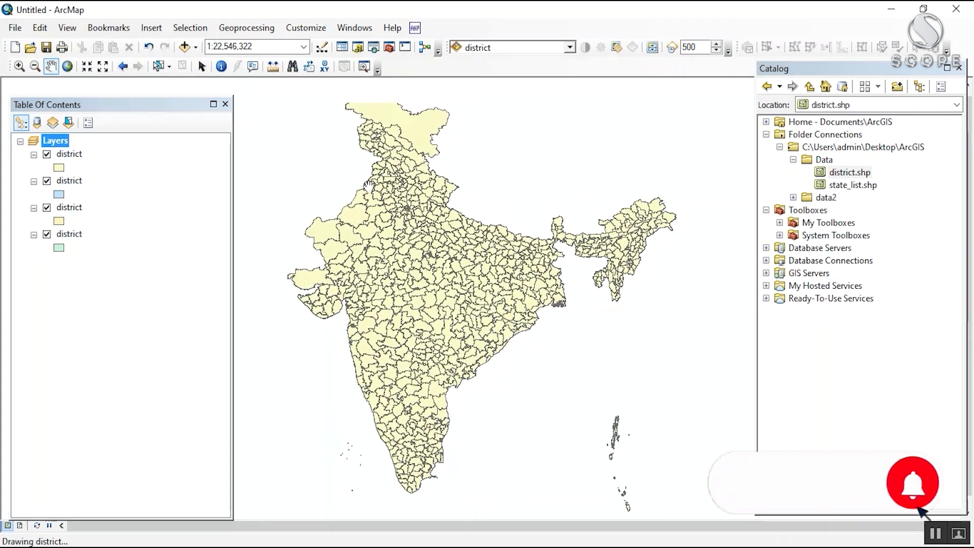
Step: Zoom in on the districts of north-central India with the Zoom In tool
drag(371, 178, 370, 176)
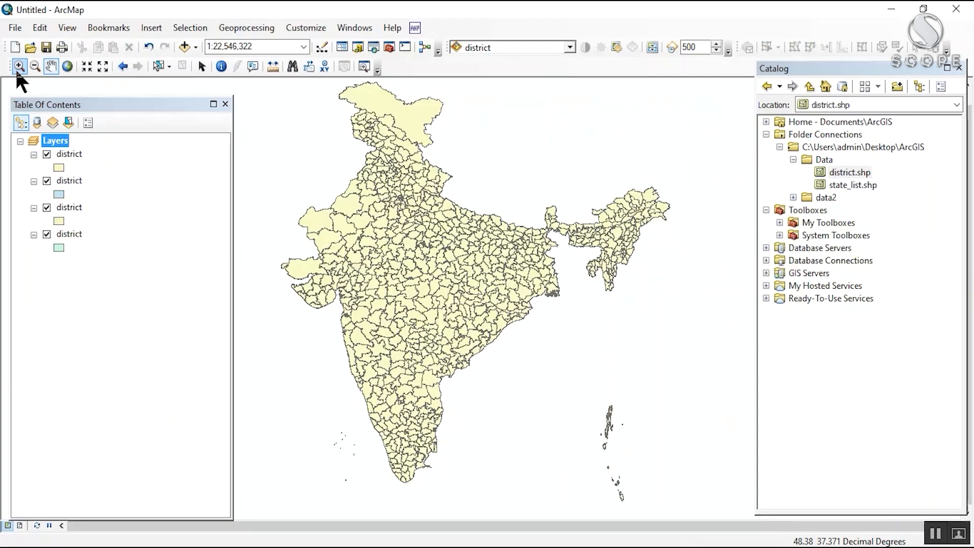
click(48, 64)
drag(315, 111, 338, 92)
drag(478, 312, 453, 244)
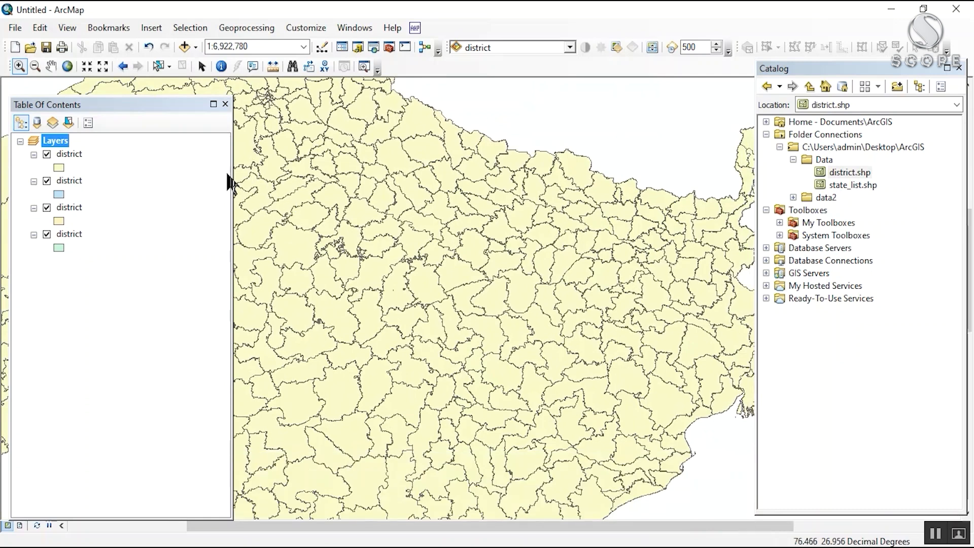
Step: Zoom out to the whole country, and pan and zoom to northern India at a scale of 1:10,000,000
click(34, 66)
drag(335, 156, 544, 329)
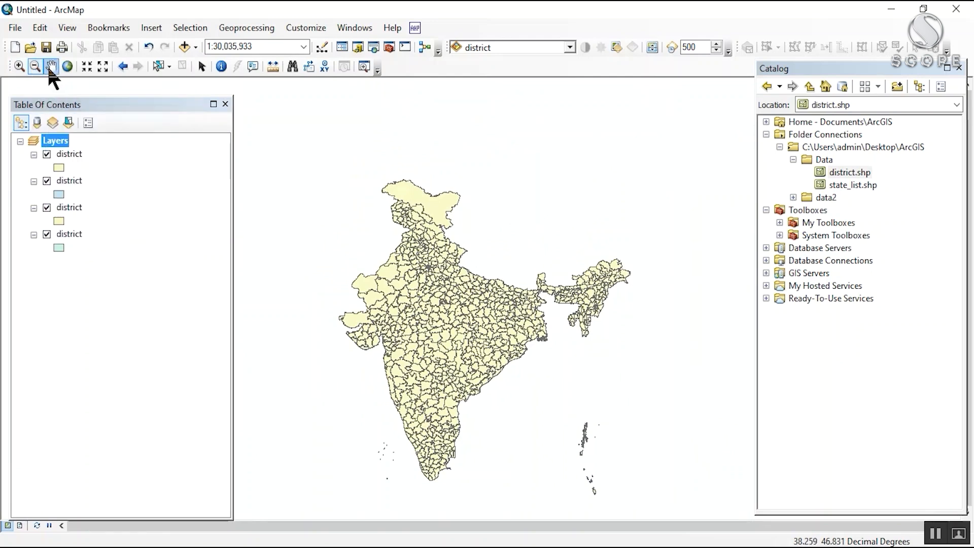
drag(406, 209, 457, 173)
drag(476, 228, 411, 228)
scroll(418, 209, down, 3)
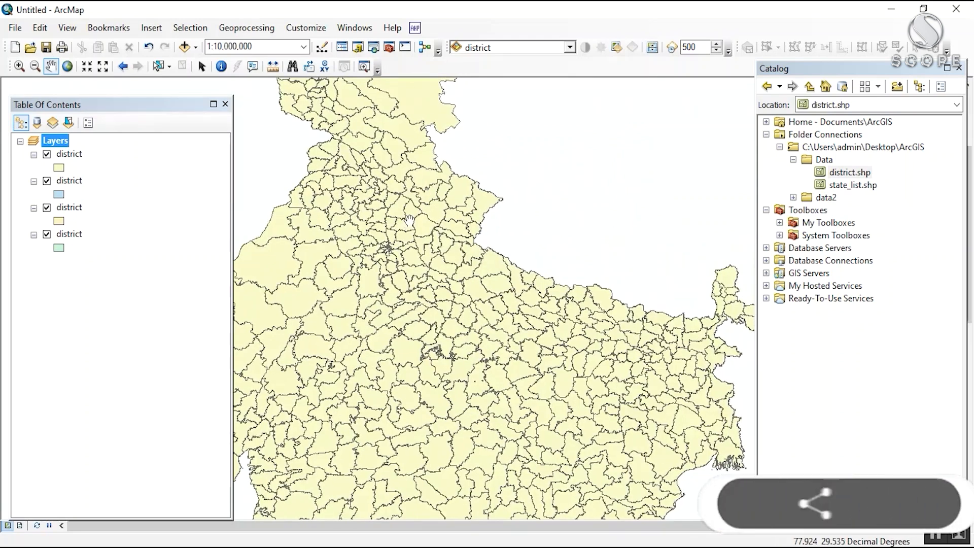
Step: Identify the Garhwal district polygon on the map and examine its stname, stcode11 and SHAPE_Leng attributes
click(221, 67)
drag(434, 182, 503, 279)
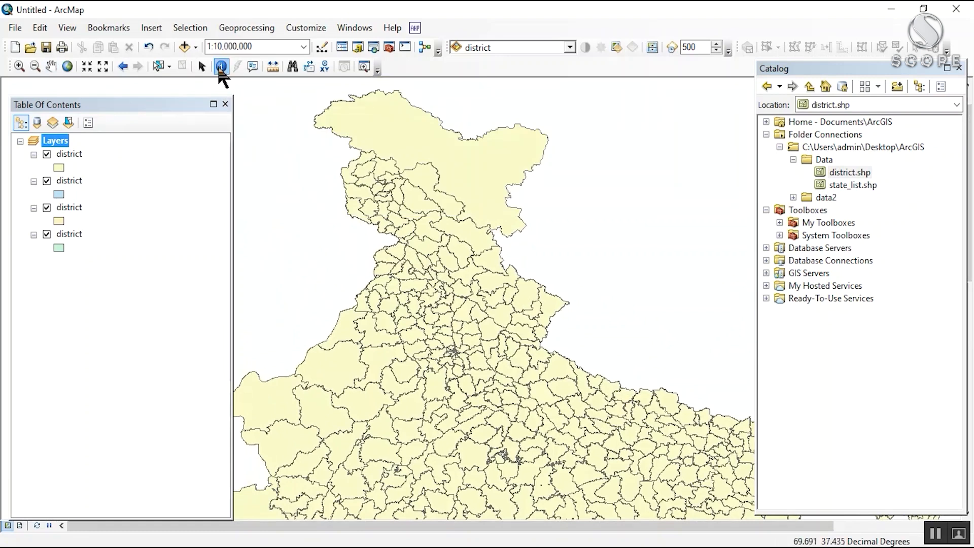
drag(511, 314, 464, 187)
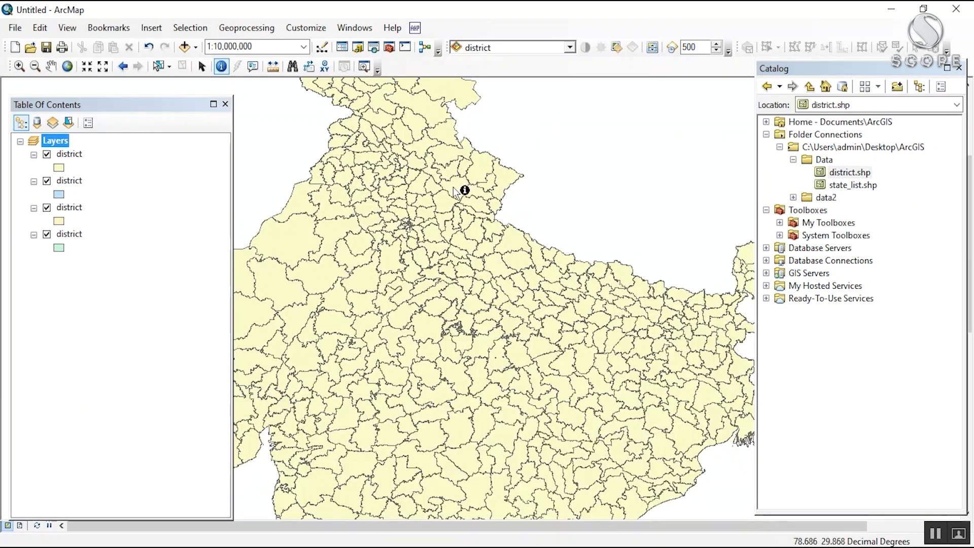
click(453, 187)
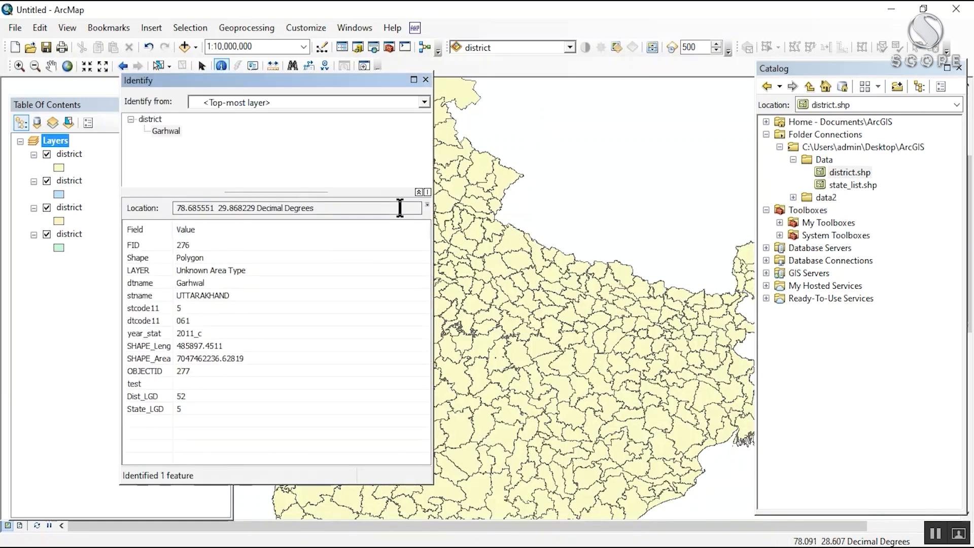
drag(291, 79, 722, 84)
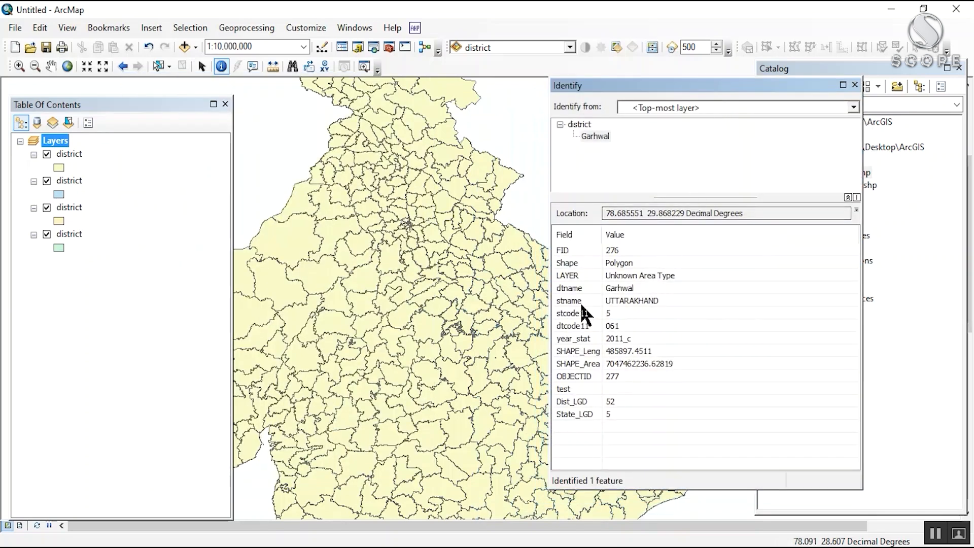
click(627, 302)
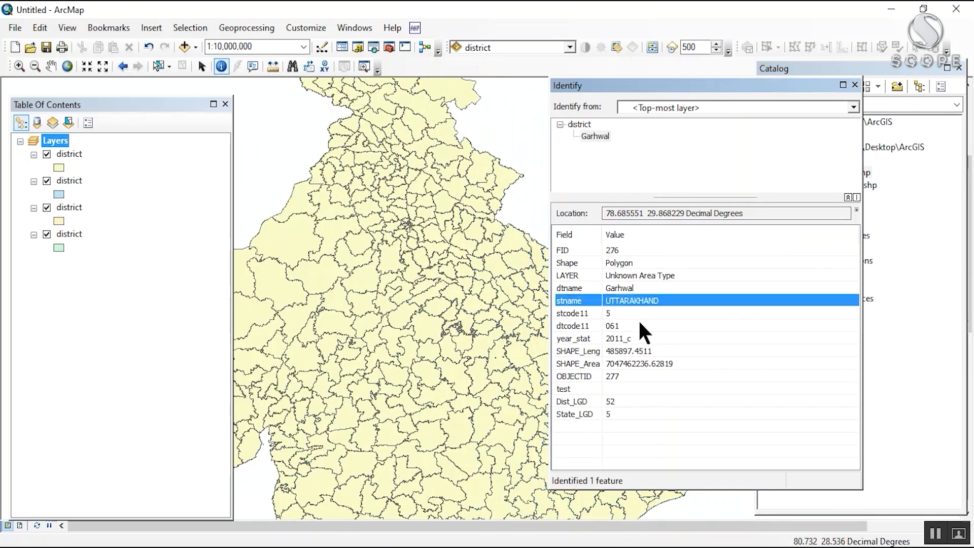
click(642, 314)
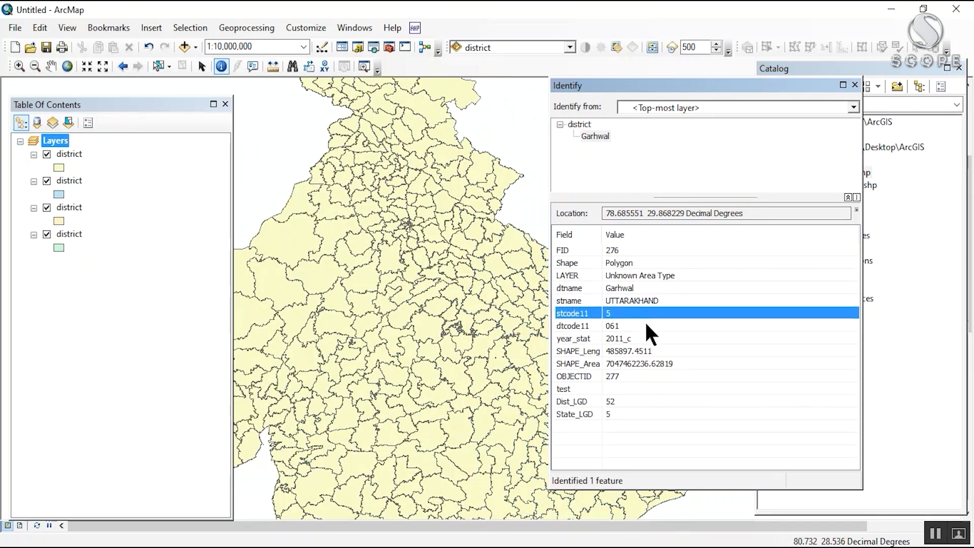
click(646, 351)
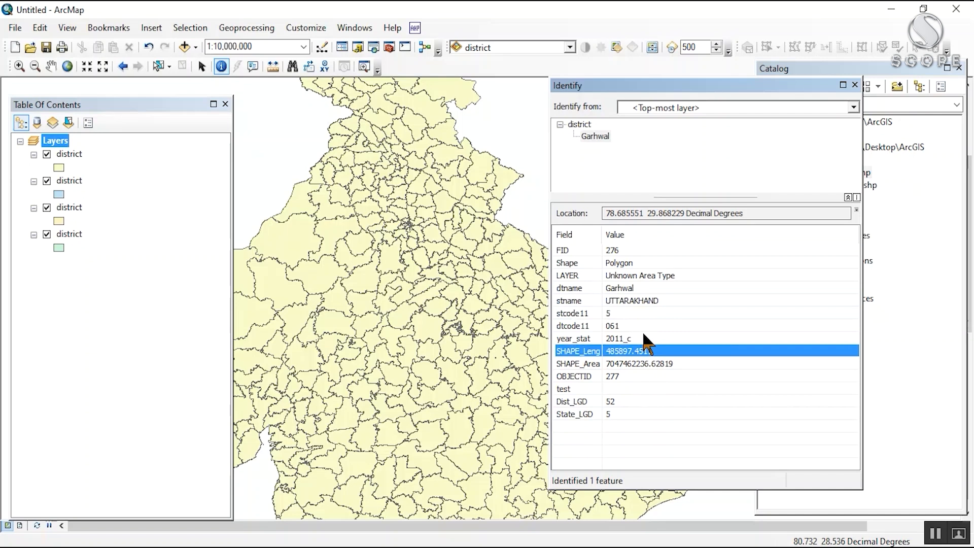
click(855, 85)
drag(565, 161, 616, 268)
drag(606, 306, 550, 207)
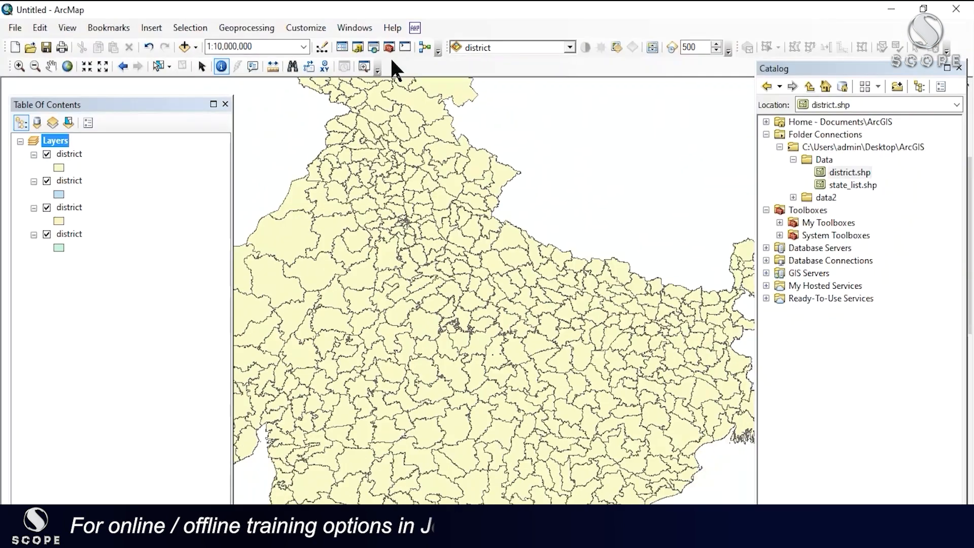
Step: Open the ArcToolbox window, float it over the eastern part of the map and bring its Catalog page forward
click(389, 47)
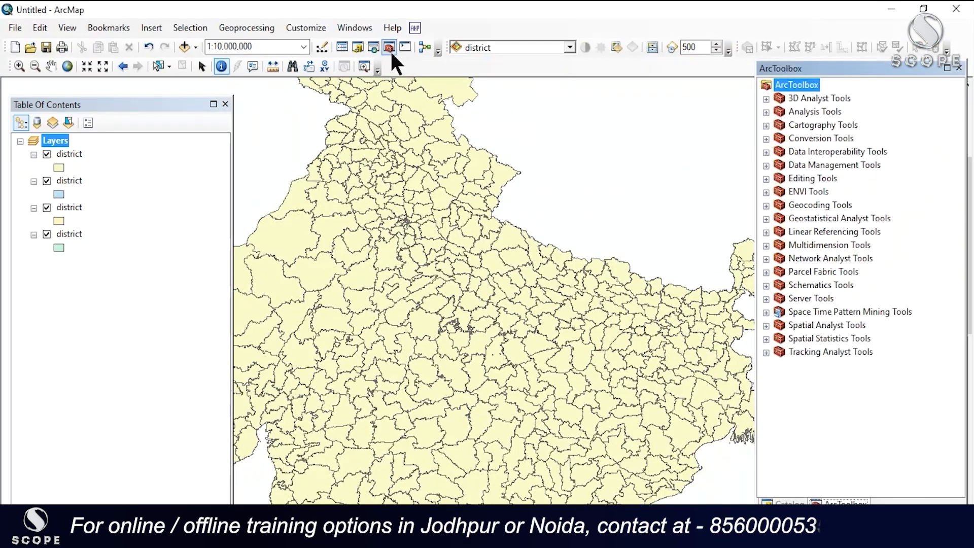
drag(789, 66, 612, 57)
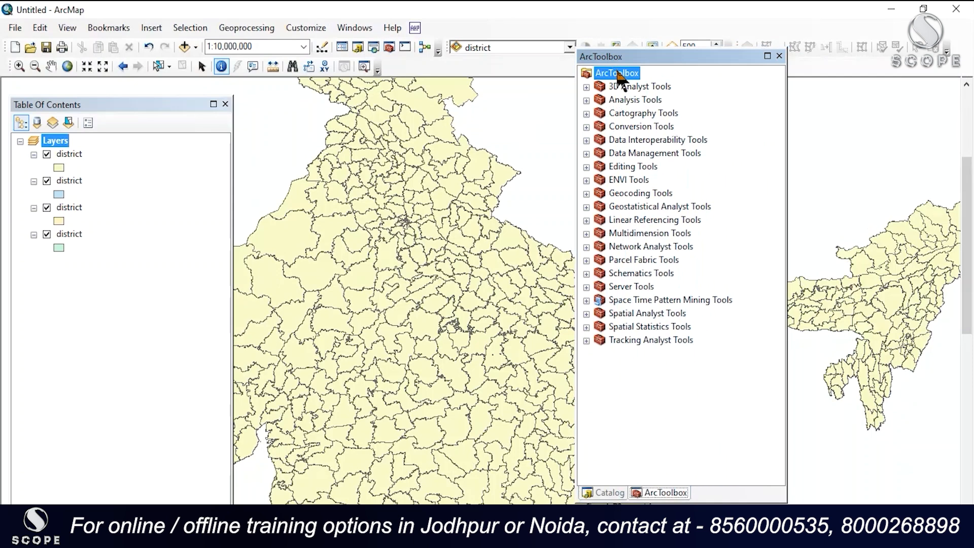
drag(648, 53, 672, 62)
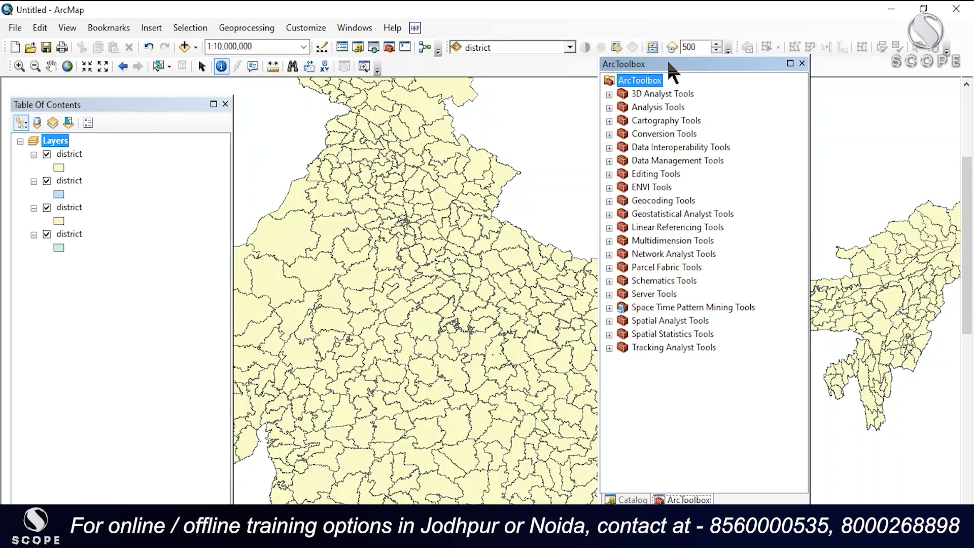
drag(668, 63, 677, 66)
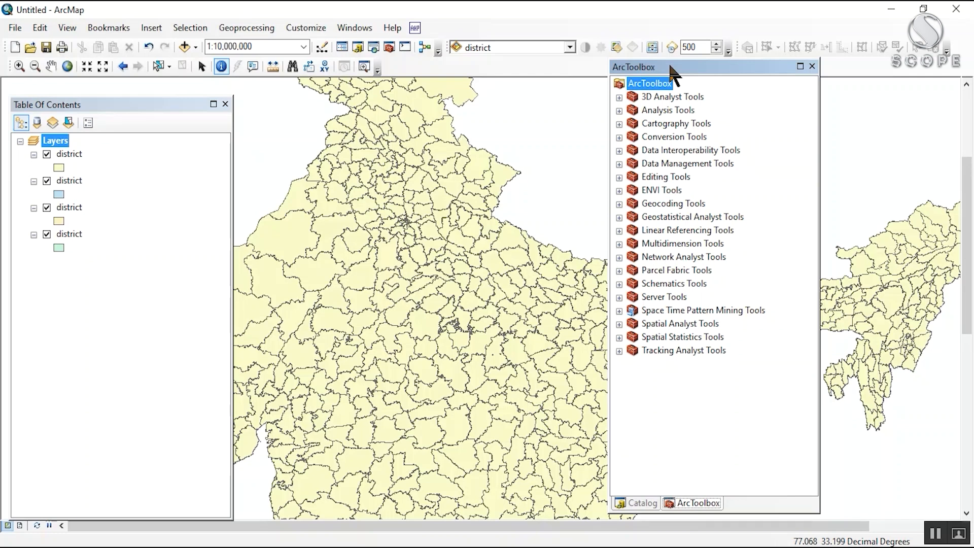
drag(677, 70, 762, 71)
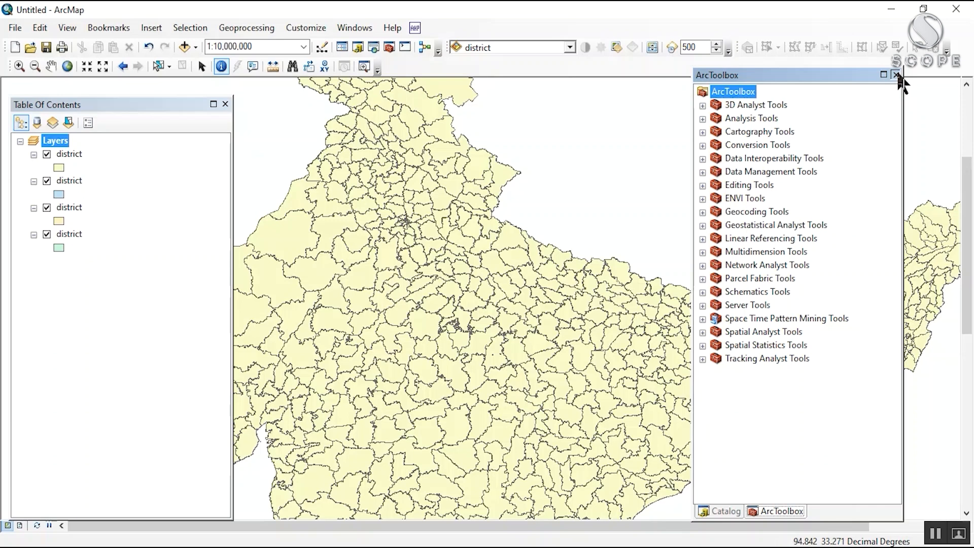
drag(898, 77, 910, 68)
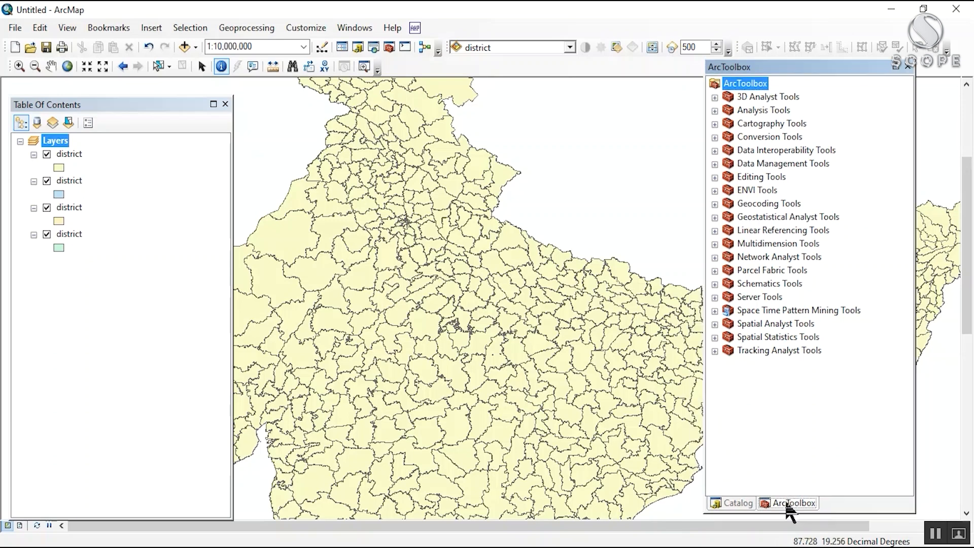
click(738, 502)
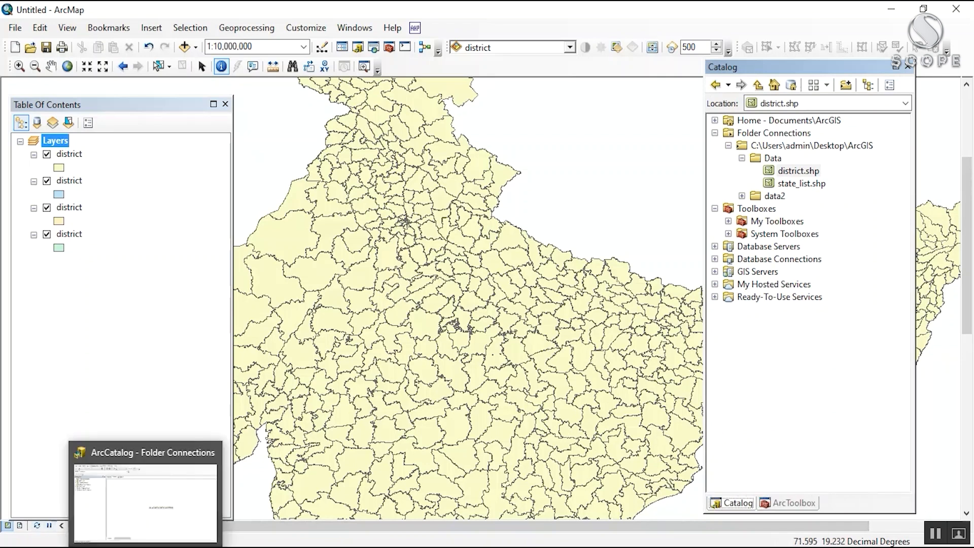
Step: Switch to ArcCatalog and preview the district.shp shapefile from the Data folder of the ArcGIS folder connection
click(145, 547)
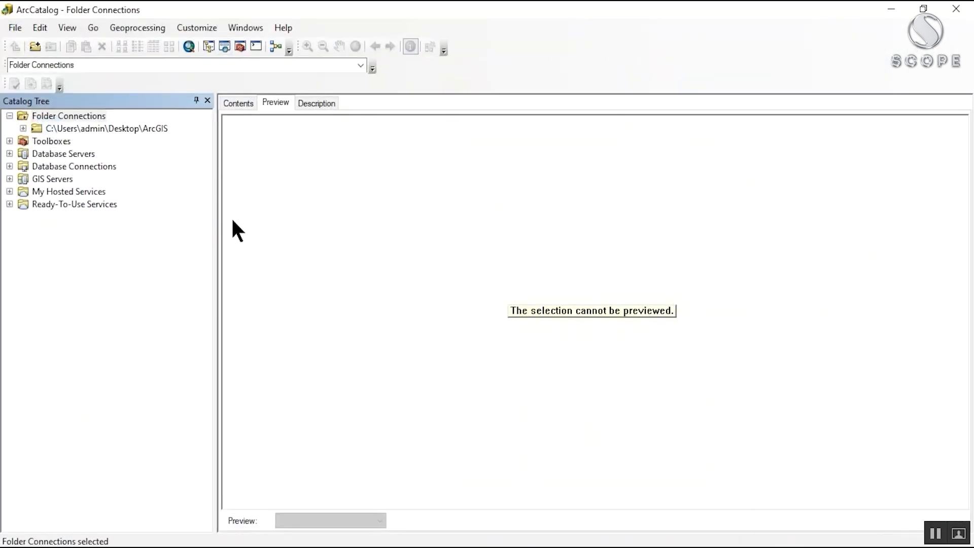
click(229, 100)
click(113, 300)
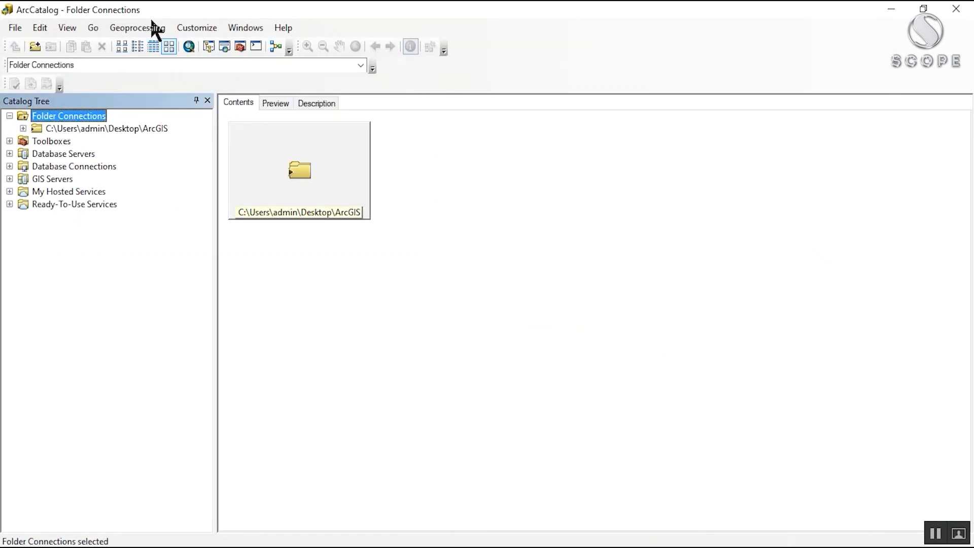
click(23, 129)
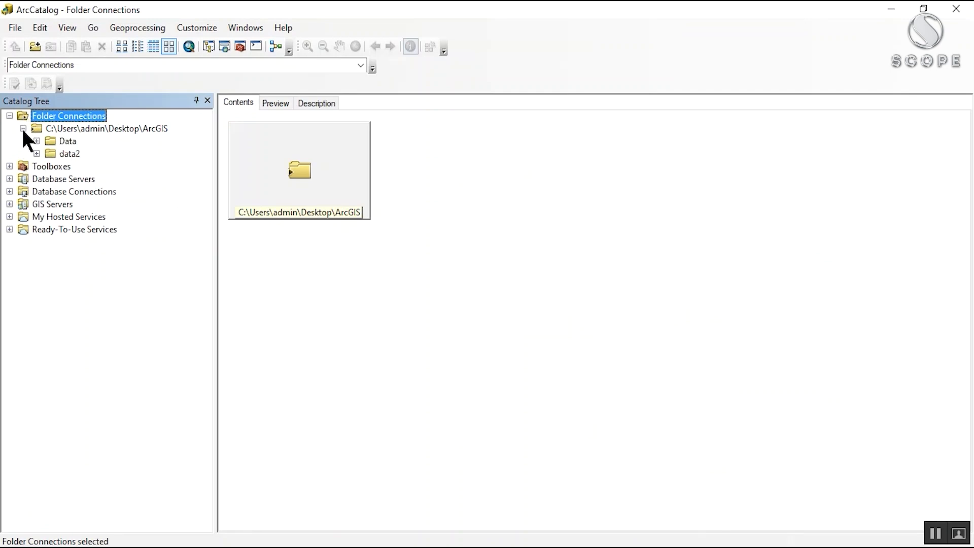
click(37, 141)
click(80, 155)
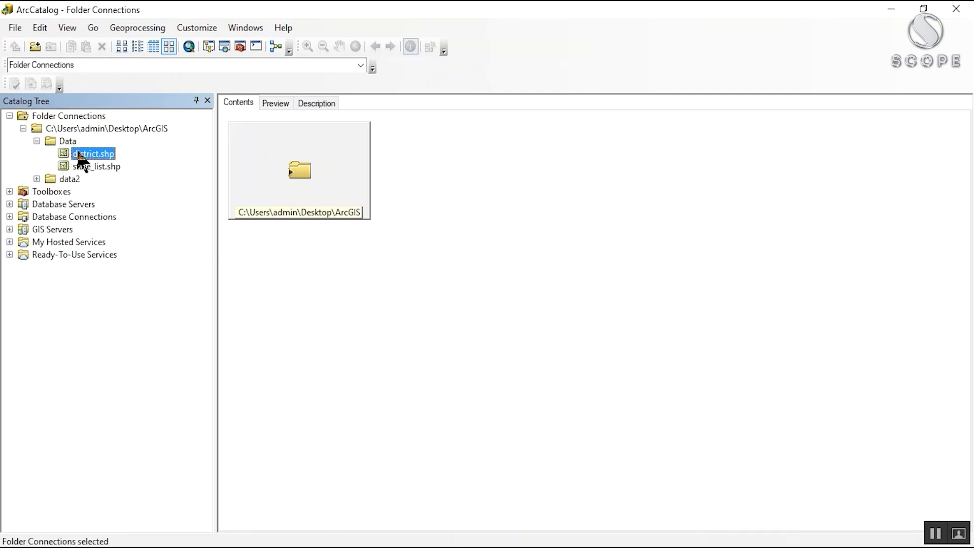
click(273, 104)
Step: Identify the Hanumangarh district in the shapefile preview to examine its attributes
click(410, 47)
click(486, 194)
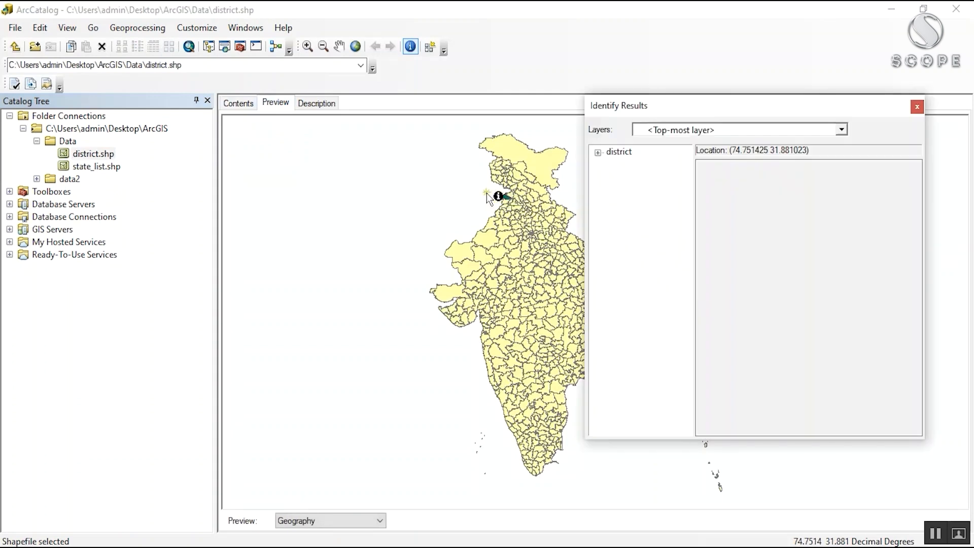
click(916, 106)
click(623, 206)
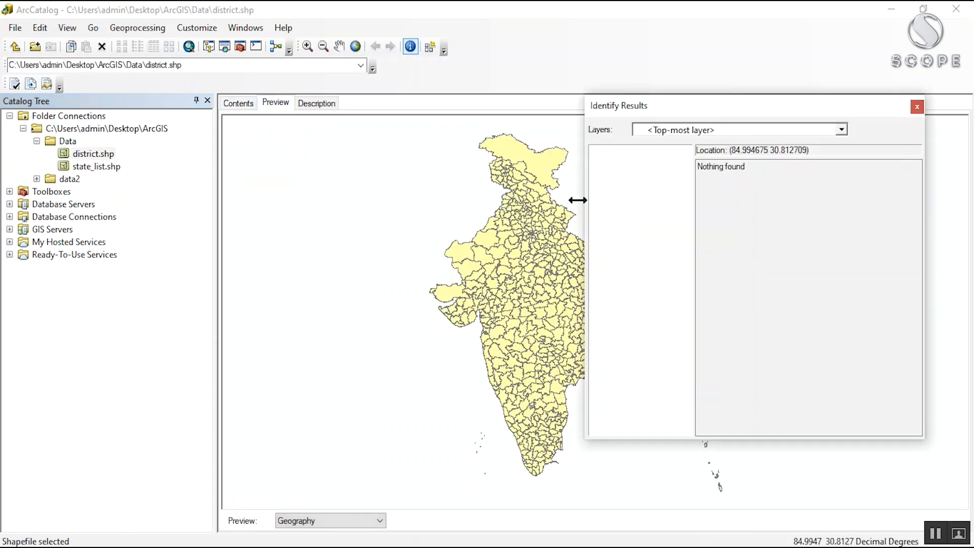
click(916, 107)
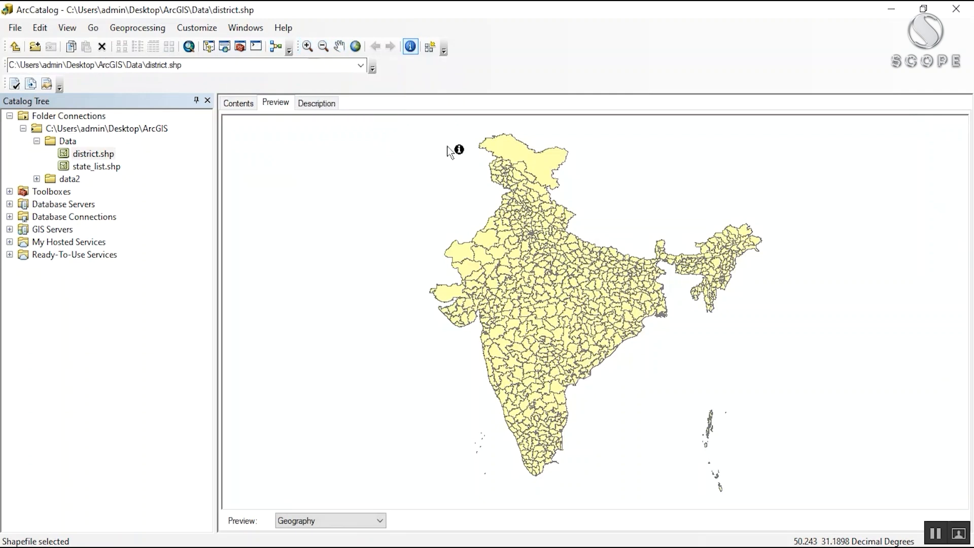
click(504, 219)
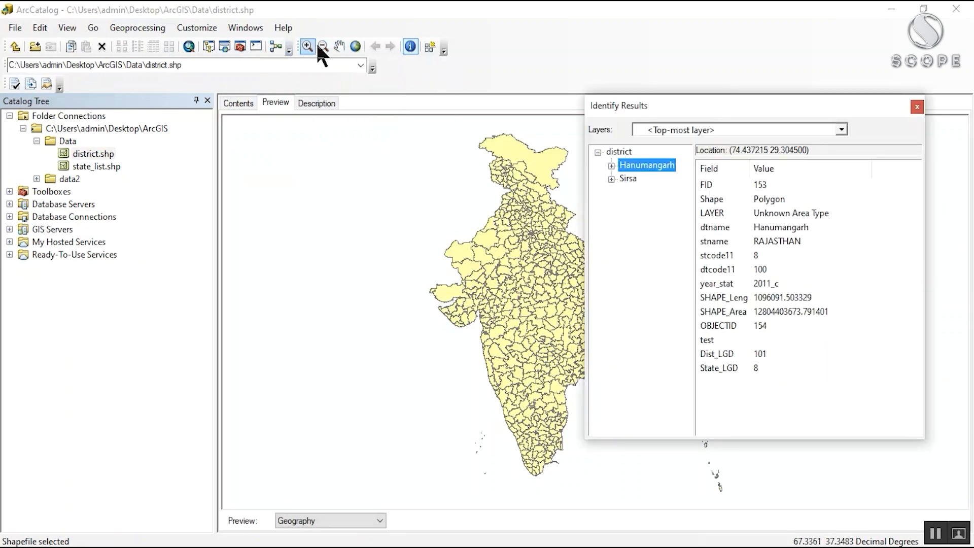
Step: Zoom in on the western districts in the preview and close the Identify results
click(307, 46)
drag(404, 191, 501, 289)
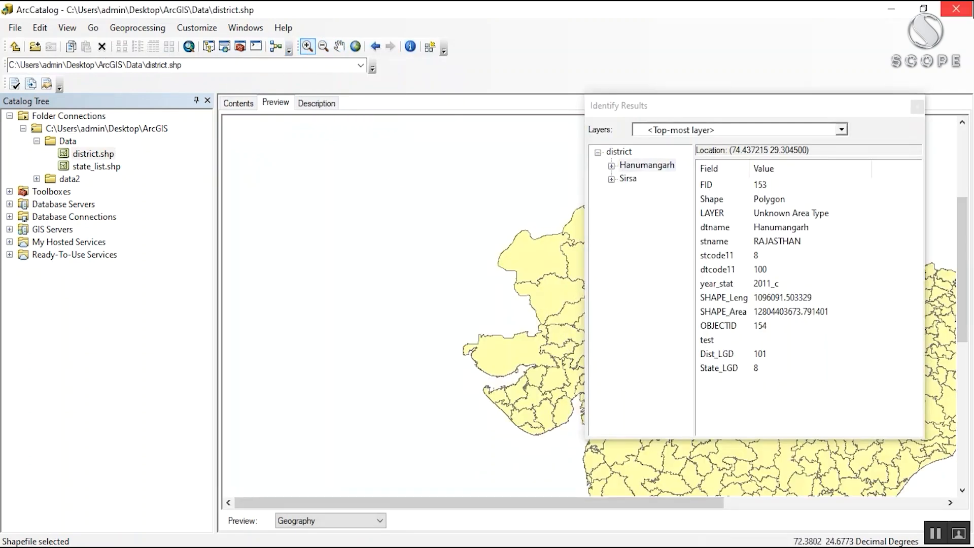
click(916, 106)
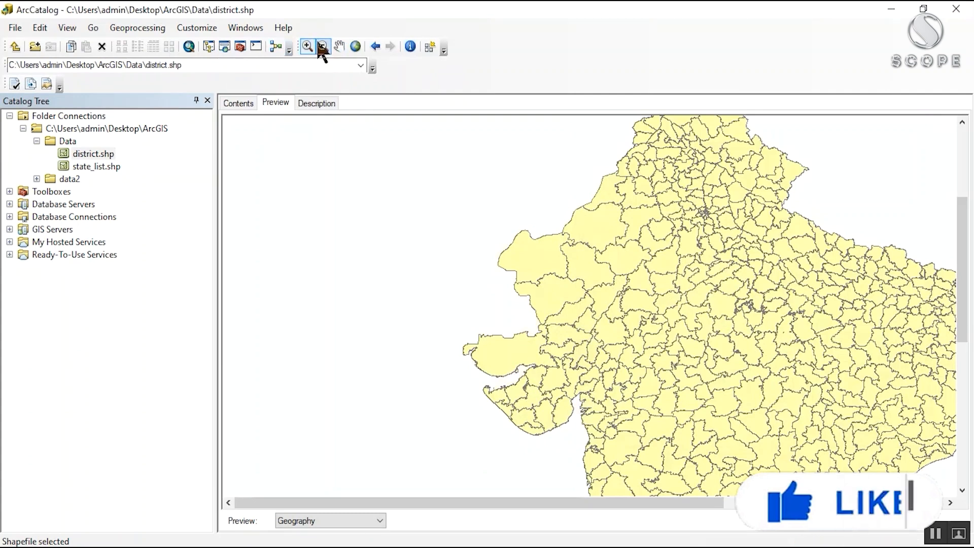
drag(626, 251, 413, 115)
Step: Pan the preview and zoom it back out to view the whole of northern India
click(339, 46)
drag(717, 281, 303, 136)
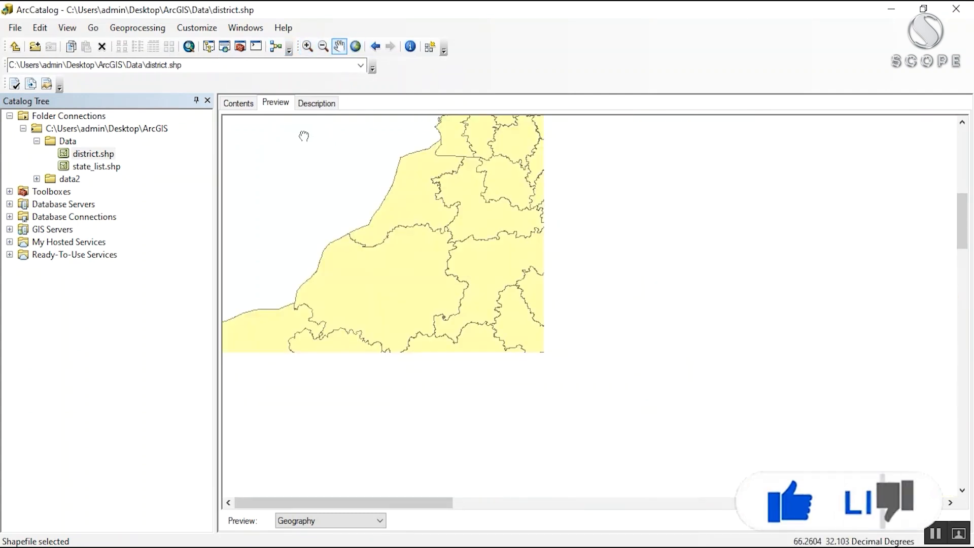
scroll(531, 254, down, 5)
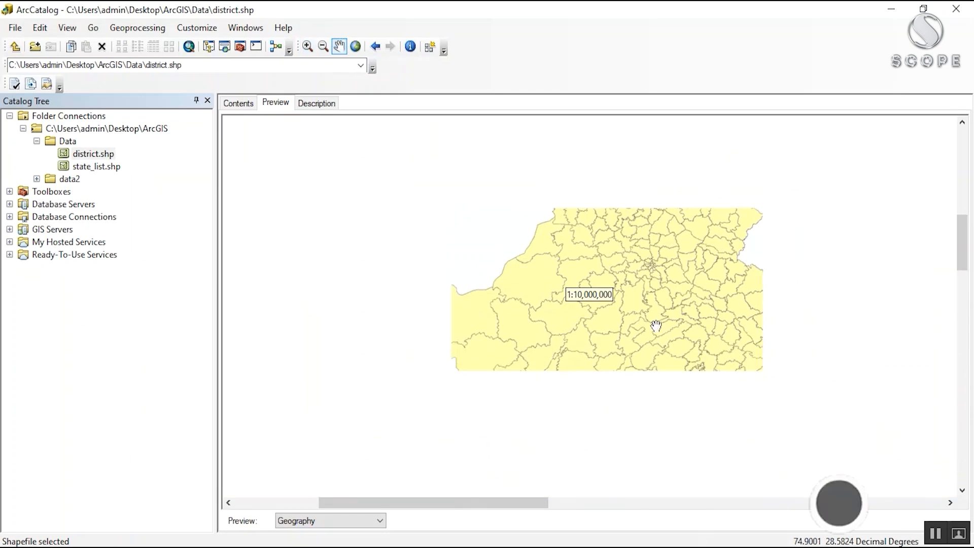
drag(667, 332, 512, 517)
drag(476, 272, 482, 126)
scroll(477, 164, up, 2)
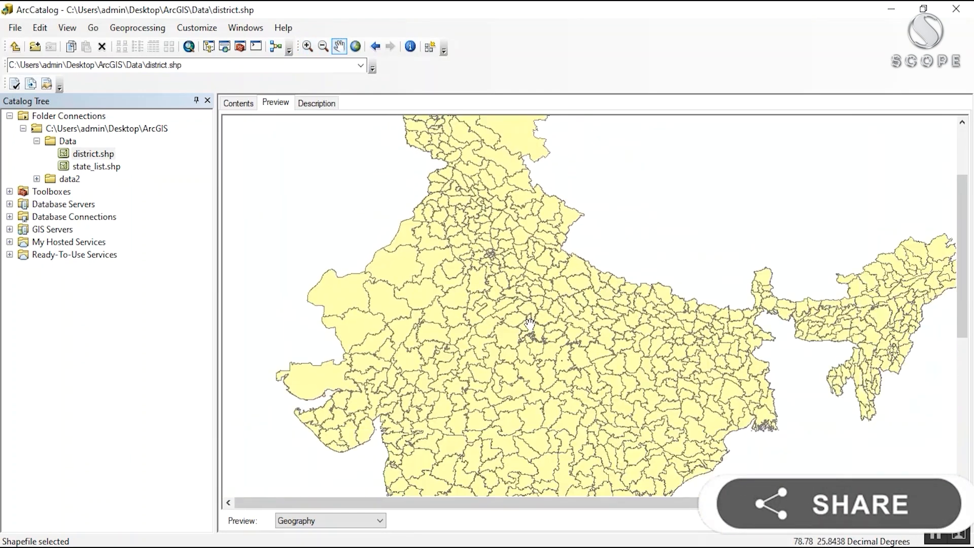
mouse_move(530, 323)
mouse_down()
mouse_move(499, 235)
mouse_move(524, 342)
mouse_up()
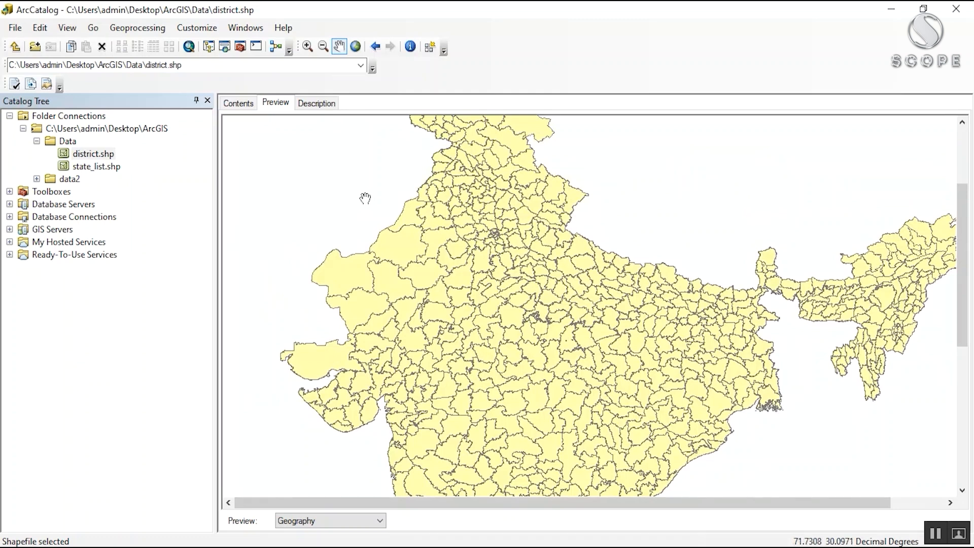
drag(365, 197, 370, 317)
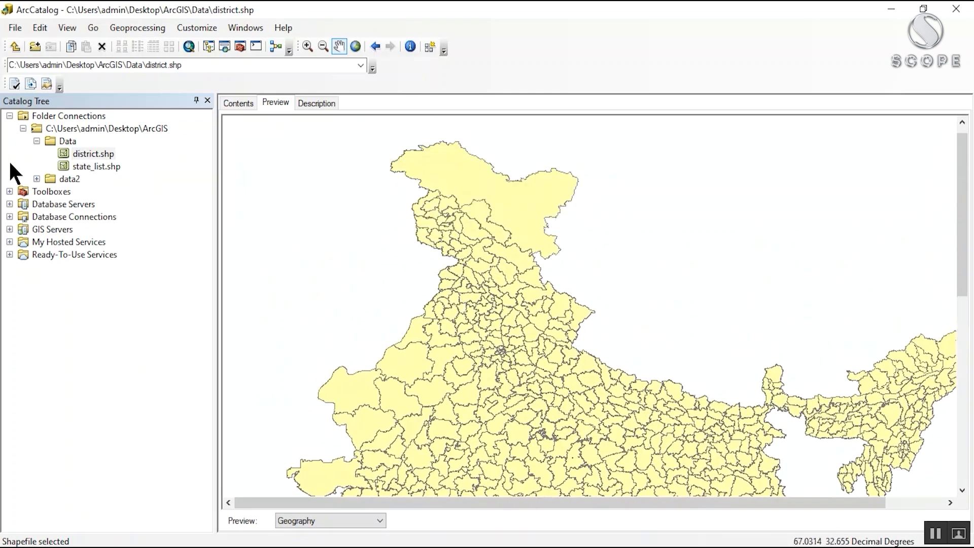
Step: Create a new folder named backup inside the C:\Users\admin\Desktop\ArcGIS folder connection
click(65, 141)
click(83, 129)
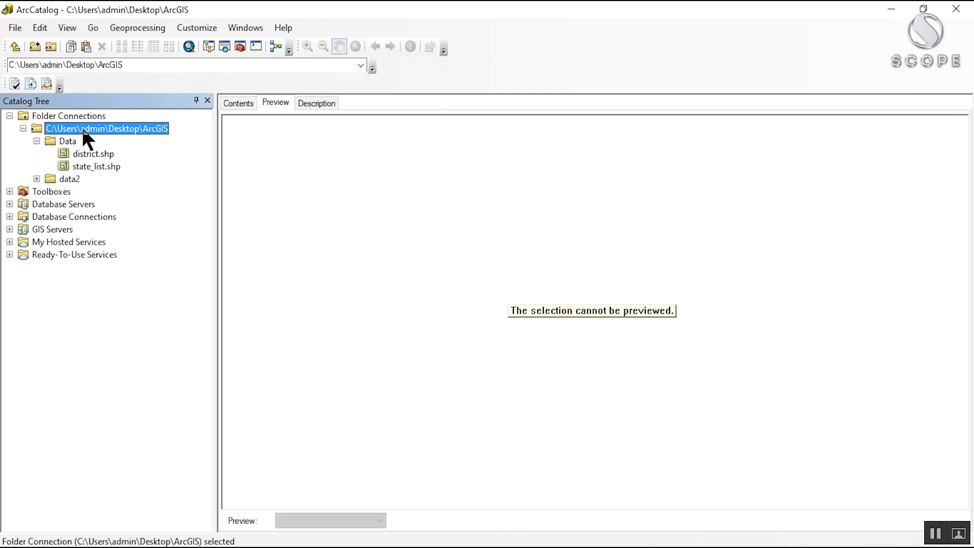
right_click(83, 130)
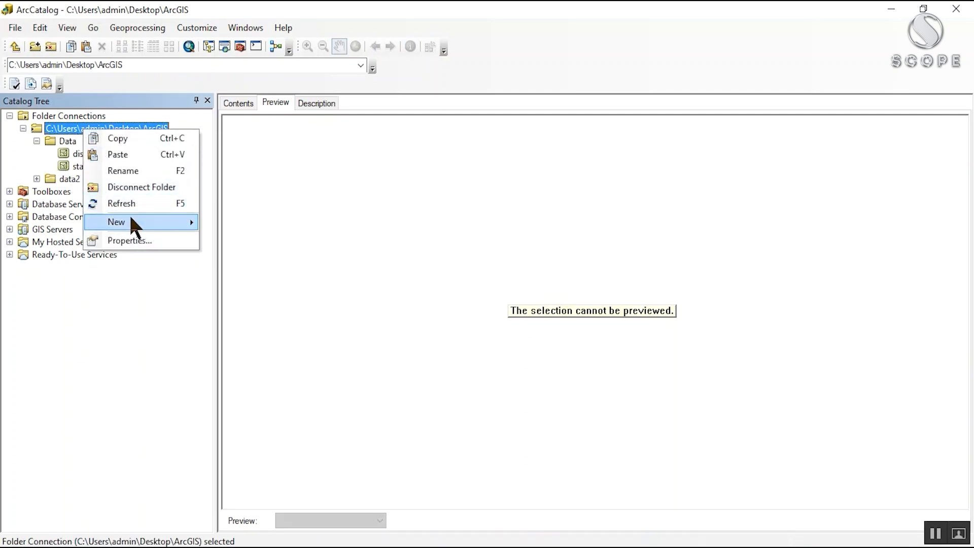
mouse_move(130, 222)
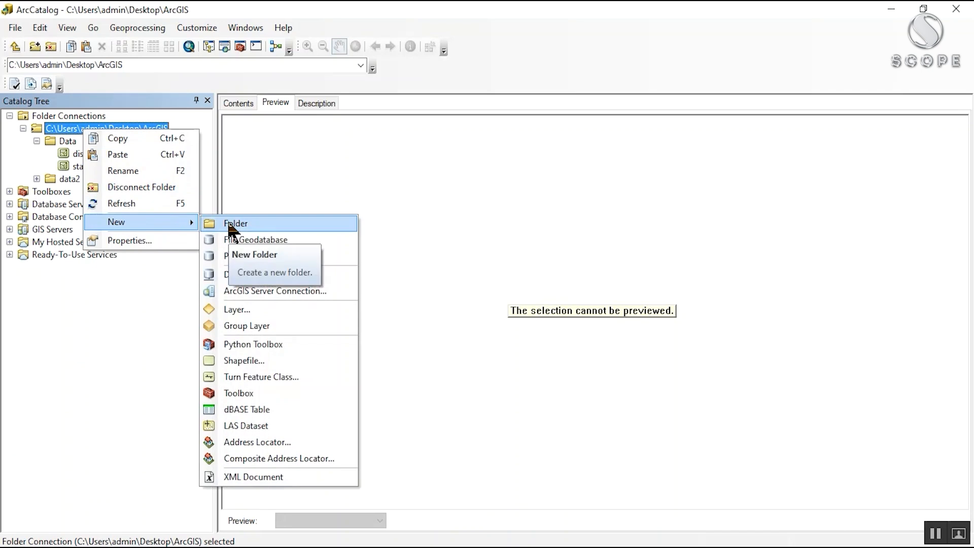
click(242, 224)
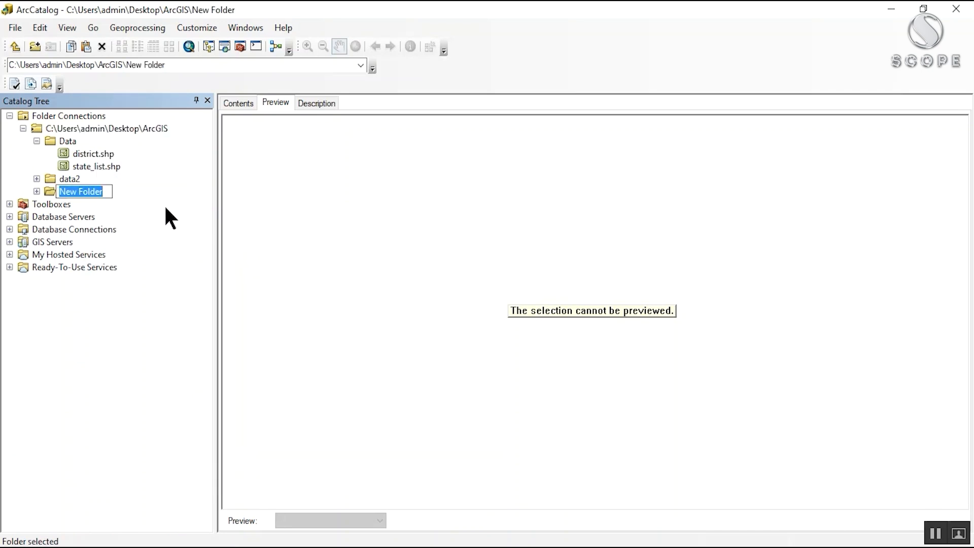
text(backup)
key(Return)
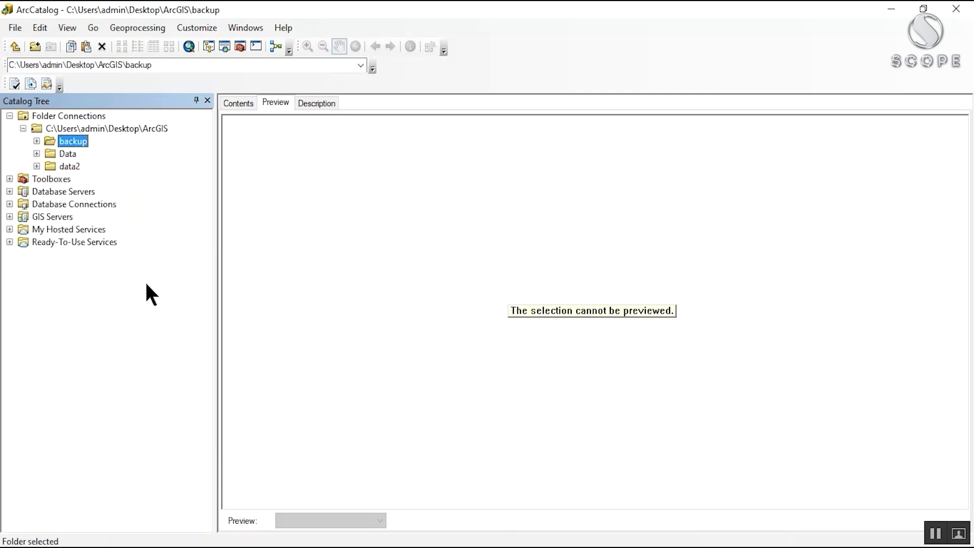
Step: Copy district.shp from the Data folder into the backup folder and preview the copy
click(36, 154)
click(77, 168)
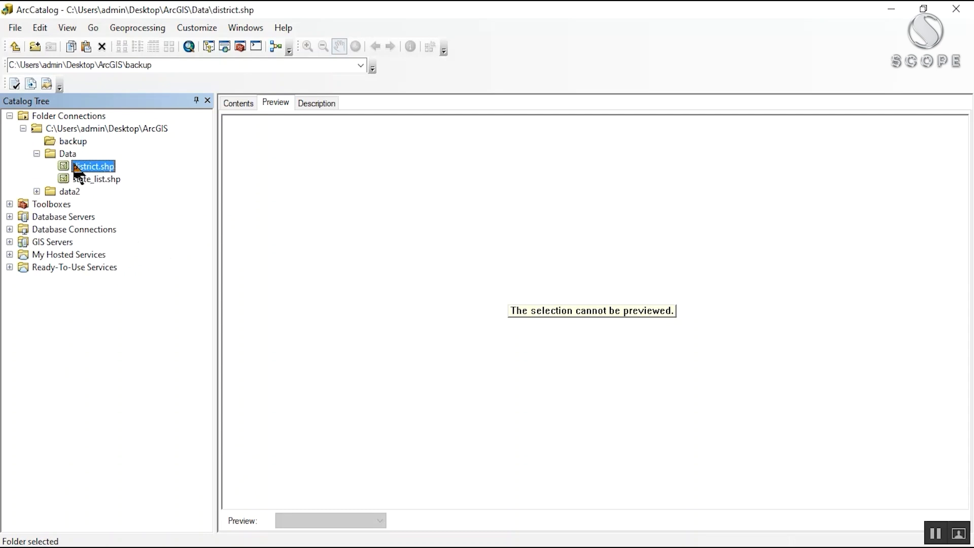
right_click(79, 165)
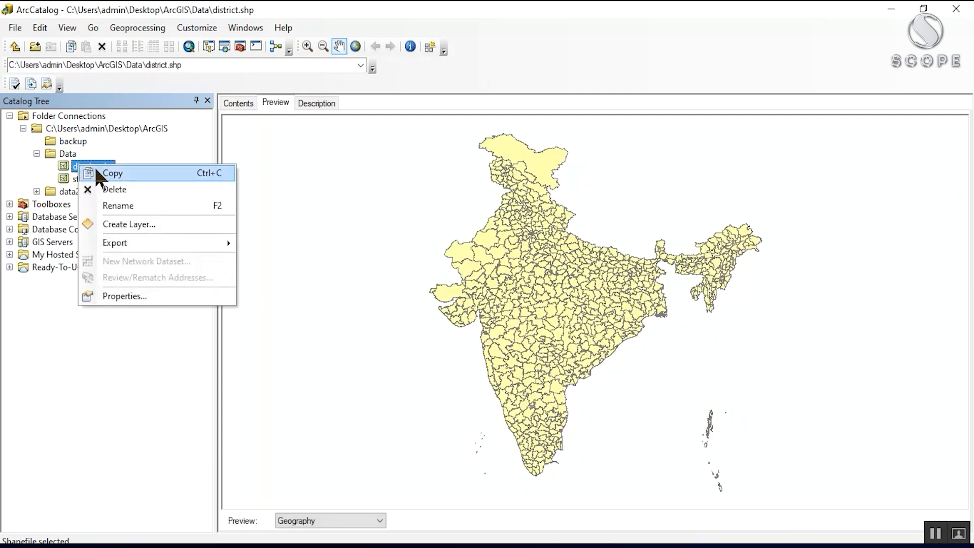
click(96, 172)
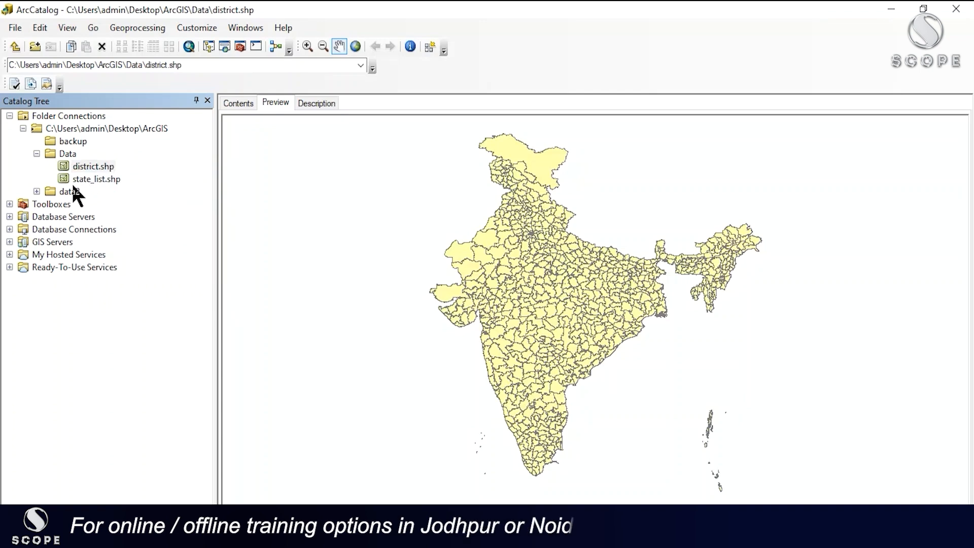
click(71, 143)
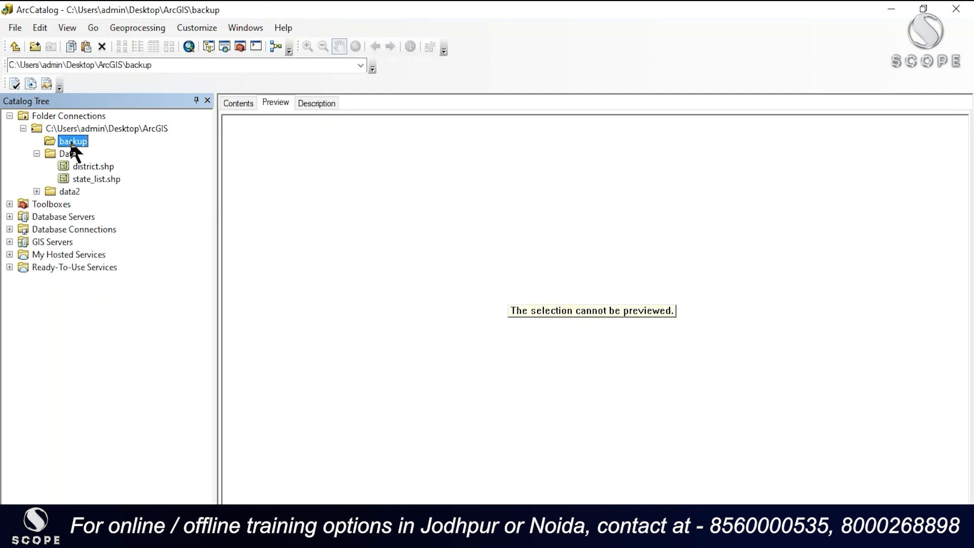
right_click(72, 144)
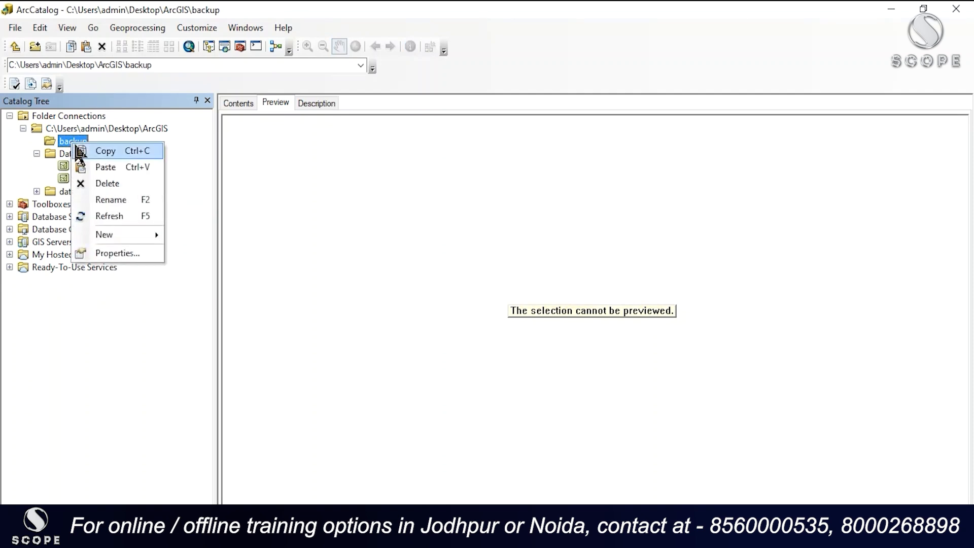
click(99, 167)
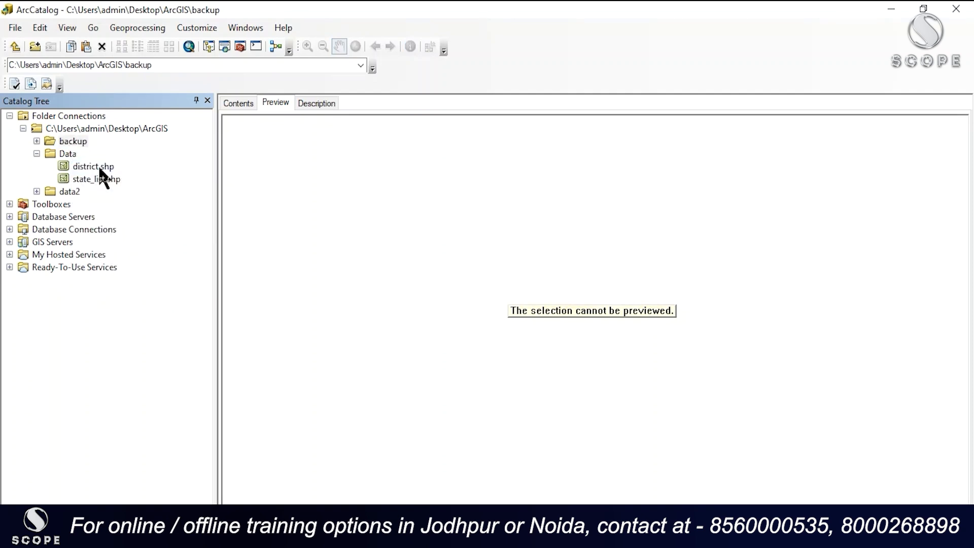
click(37, 141)
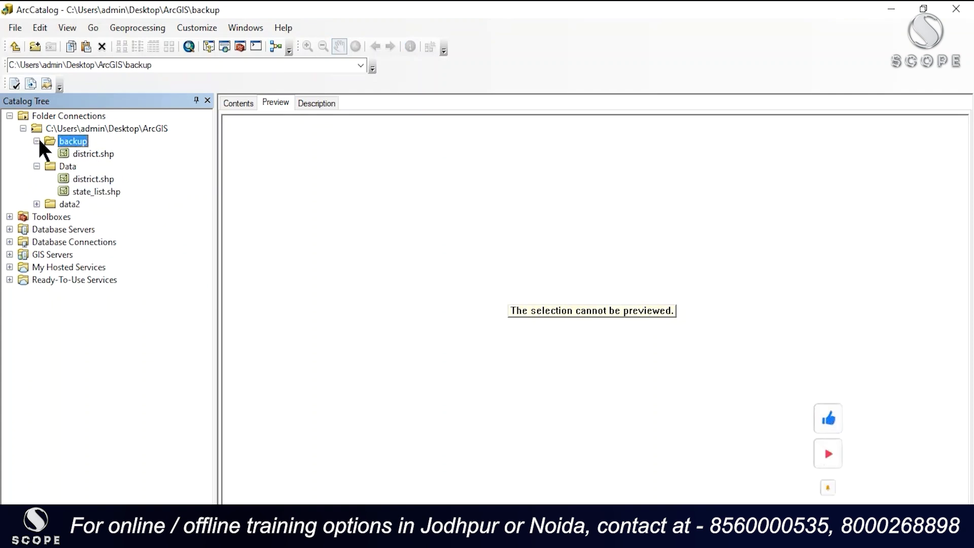
click(76, 154)
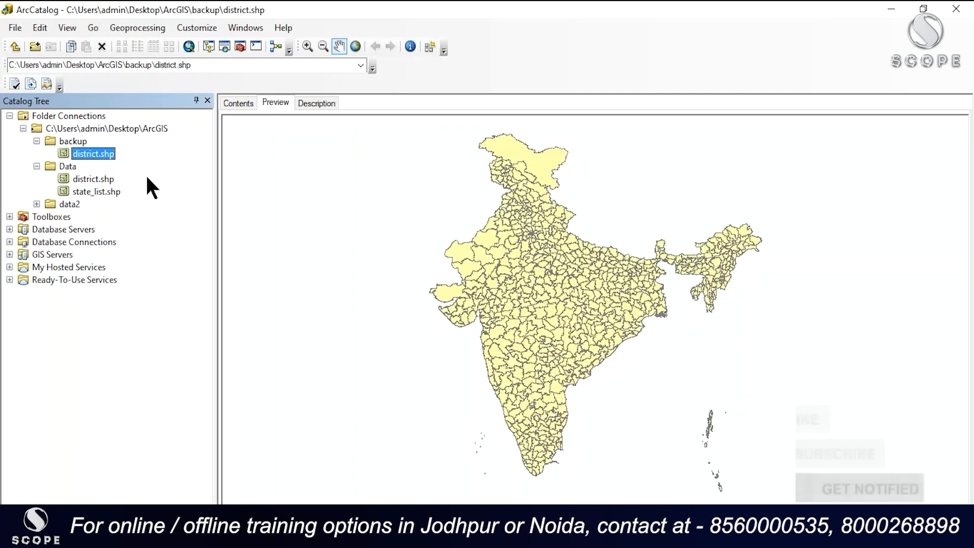
Step: Open the ArcToolbox window over the district preview, look through its list of toolboxes and close it
drag(504, 165, 436, 205)
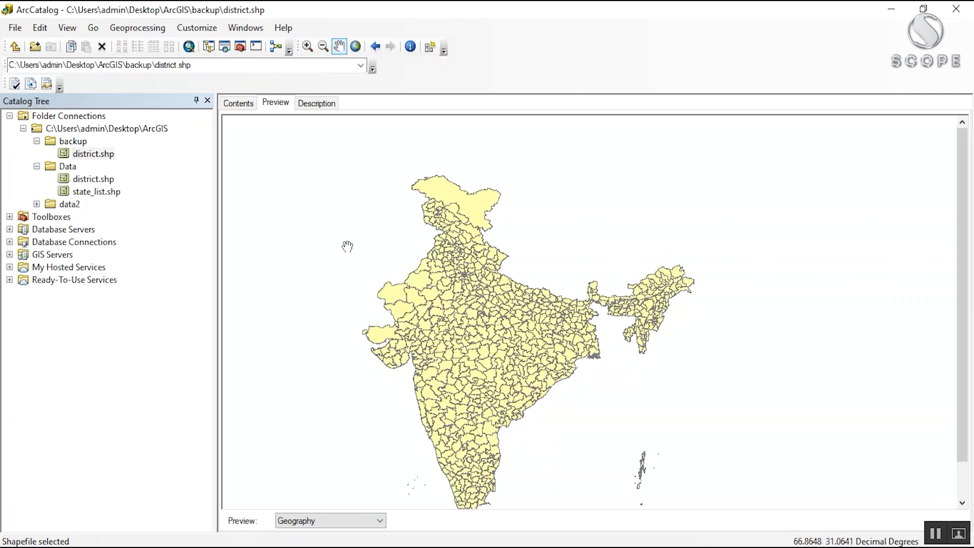
drag(368, 263, 378, 180)
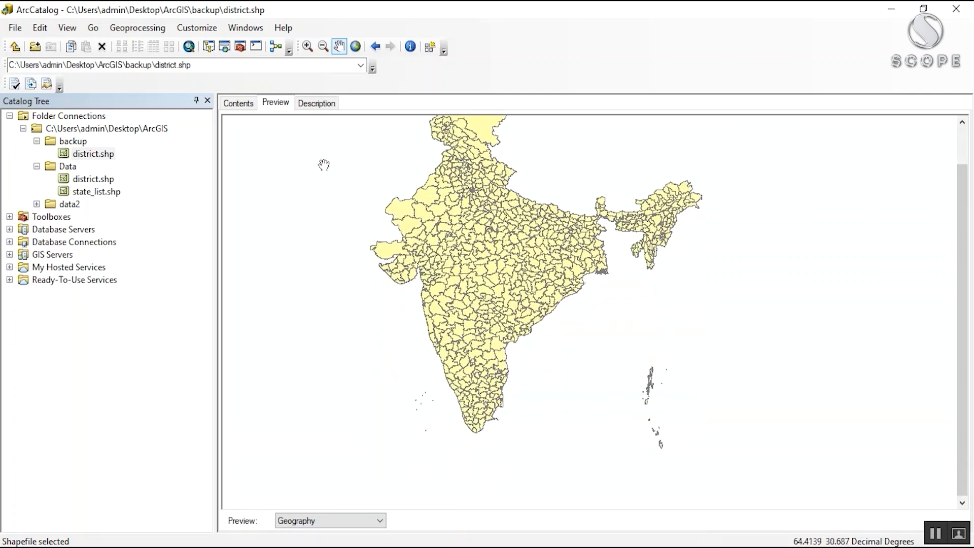
click(240, 48)
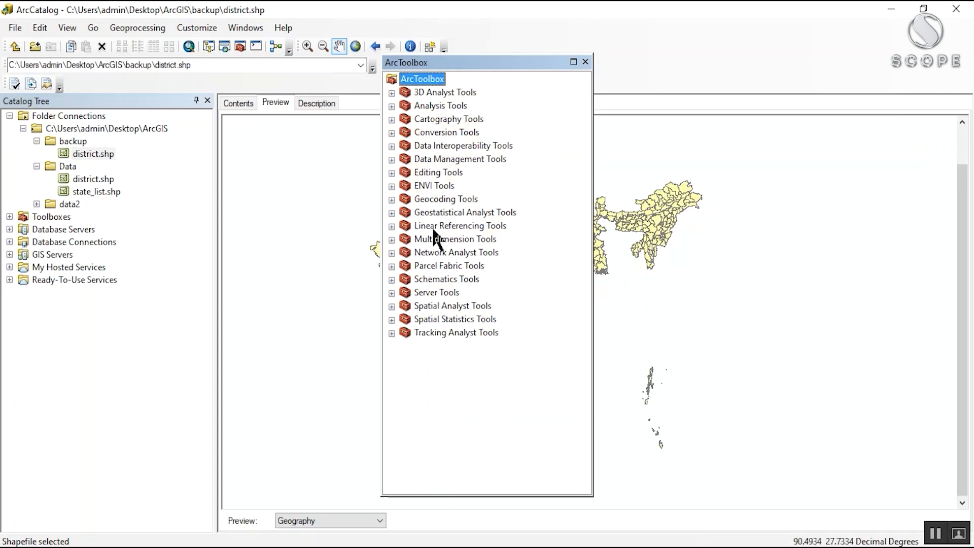
drag(448, 63, 686, 58)
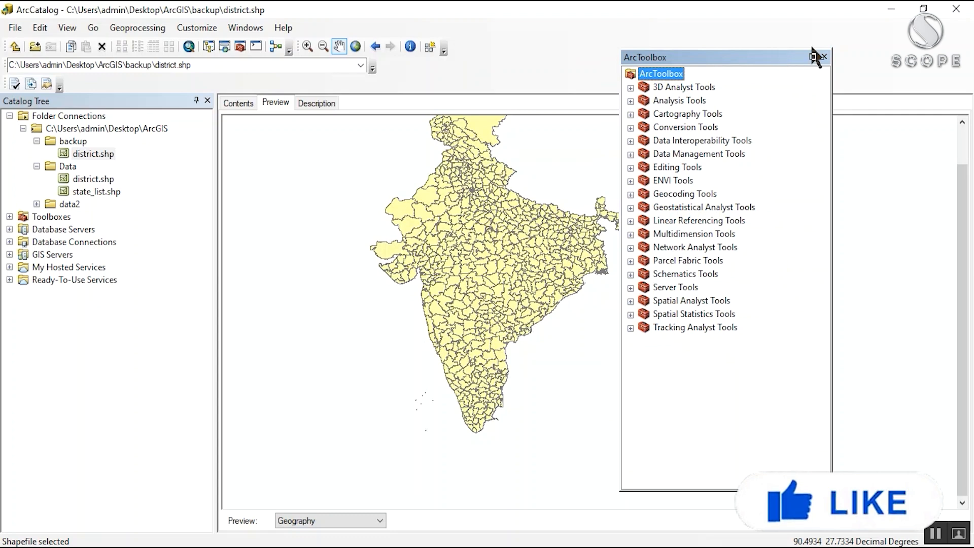
click(823, 56)
drag(406, 183, 384, 225)
drag(326, 184, 319, 133)
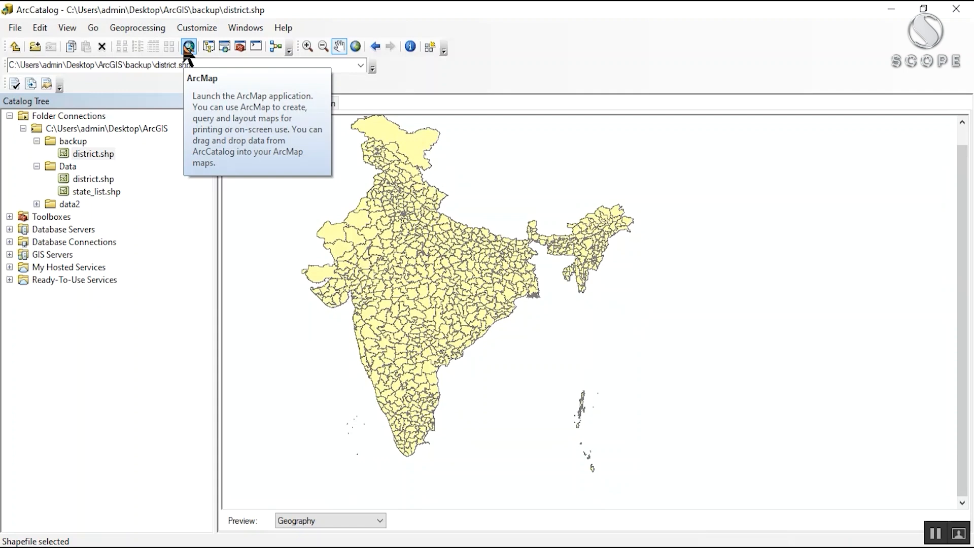
drag(283, 146, 295, 157)
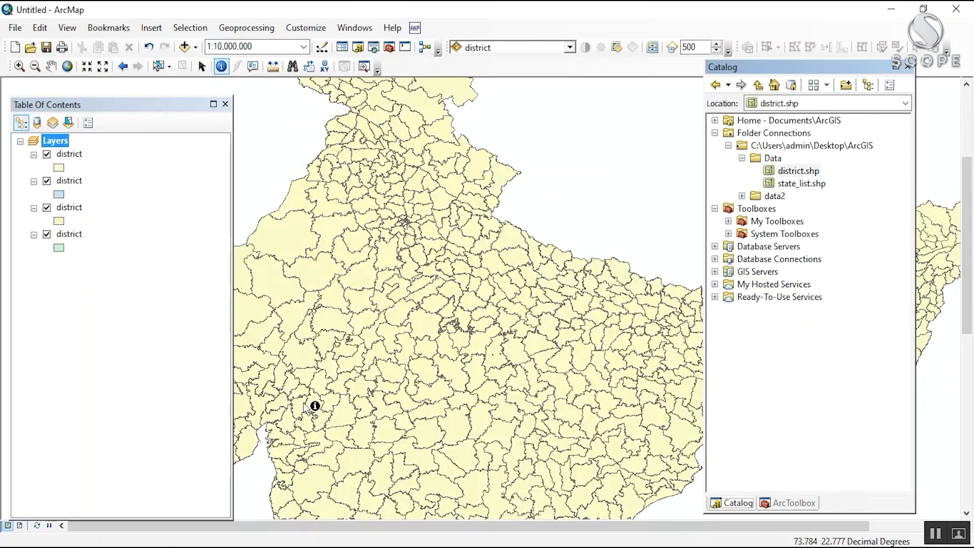
Step: Remove the topmost district layer from the map's table of contents
drag(315, 404, 334, 308)
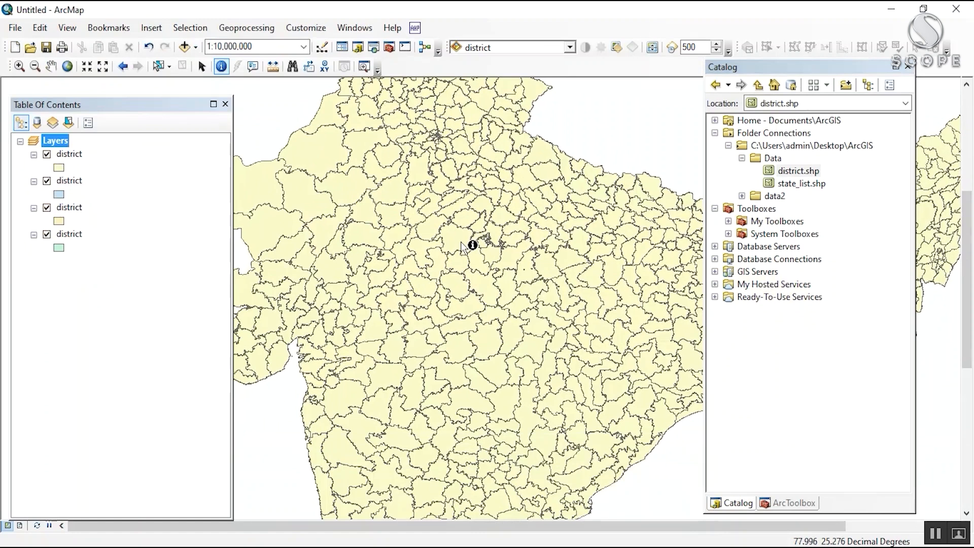
scroll(461, 241, up, 1)
scroll(461, 241, down, 3)
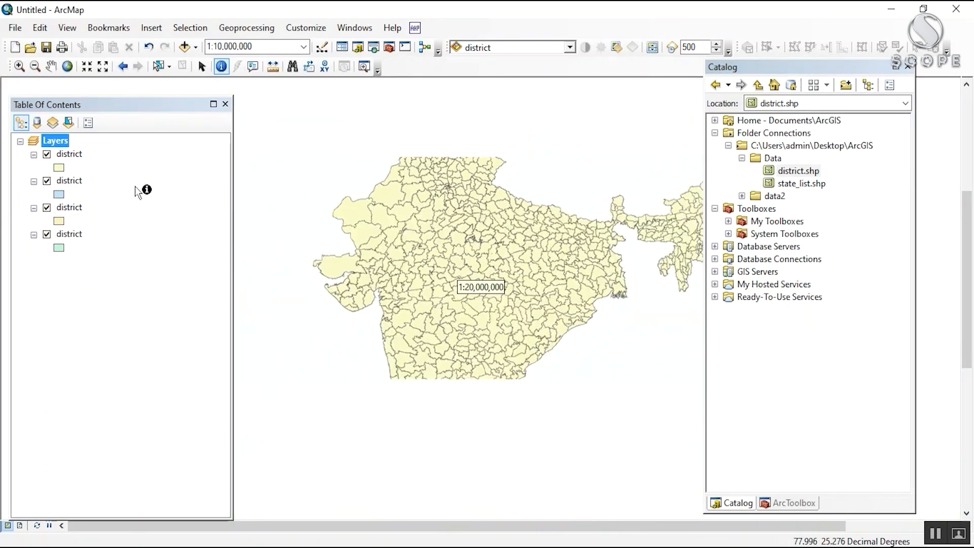
click(75, 154)
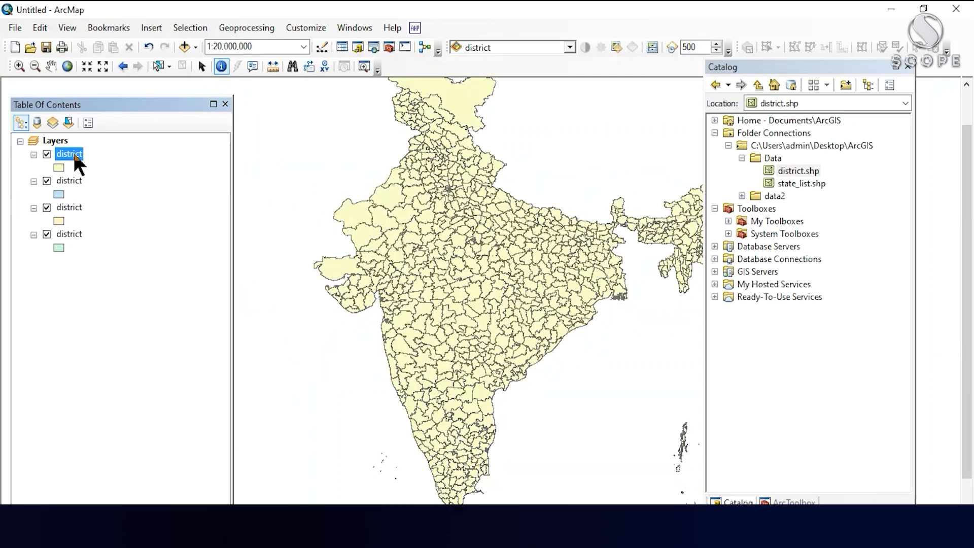
double_click(74, 154)
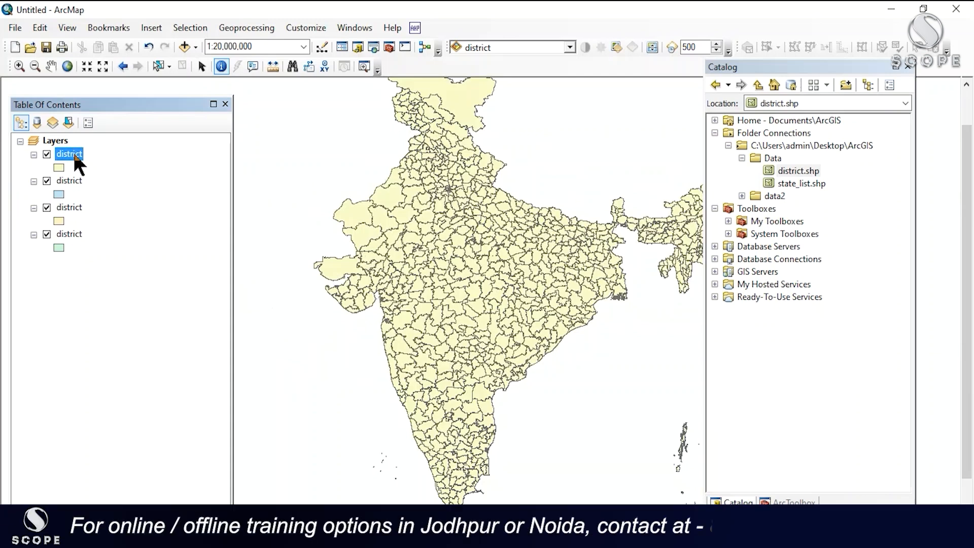
right_click(74, 153)
click(94, 176)
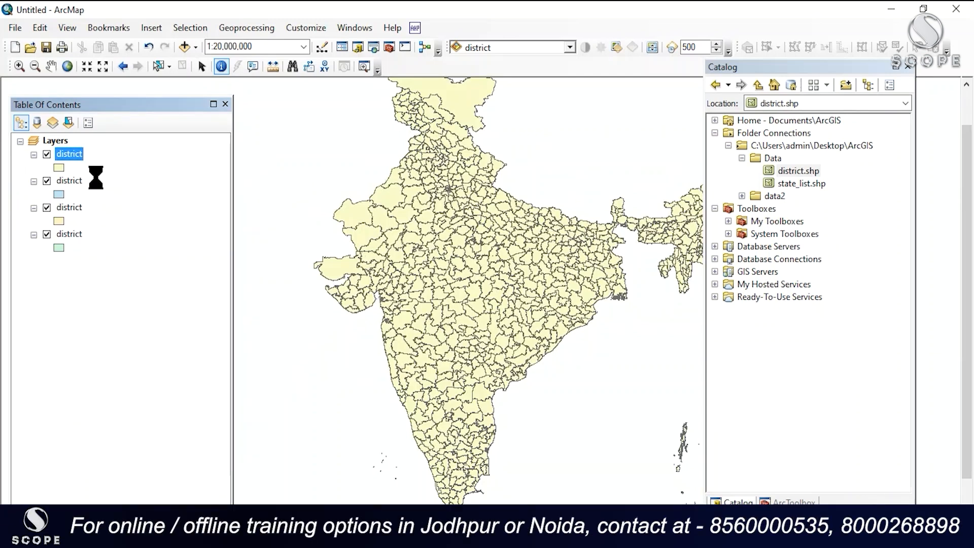
Step: Select all three remaining district layers in the table of contents and remove them from the map together
drag(384, 220, 348, 165)
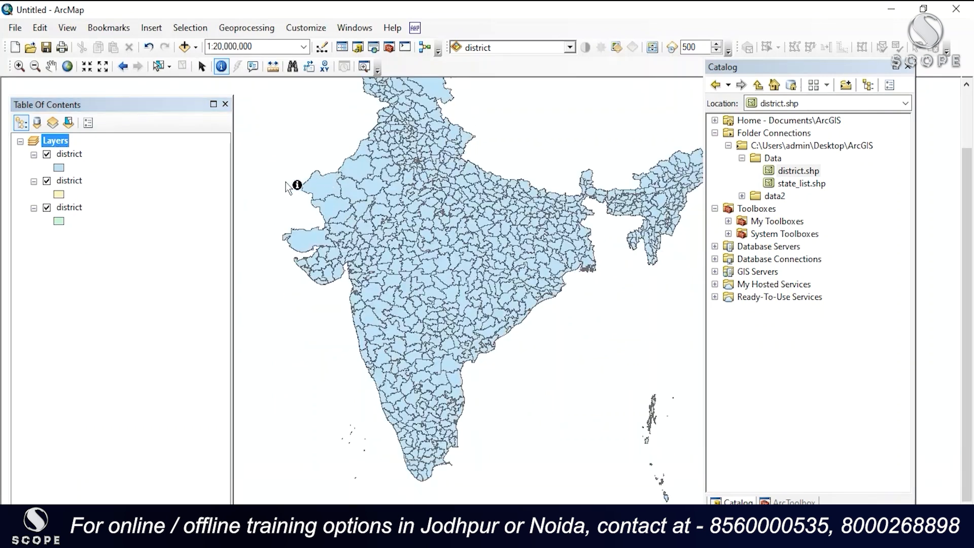
click(73, 155)
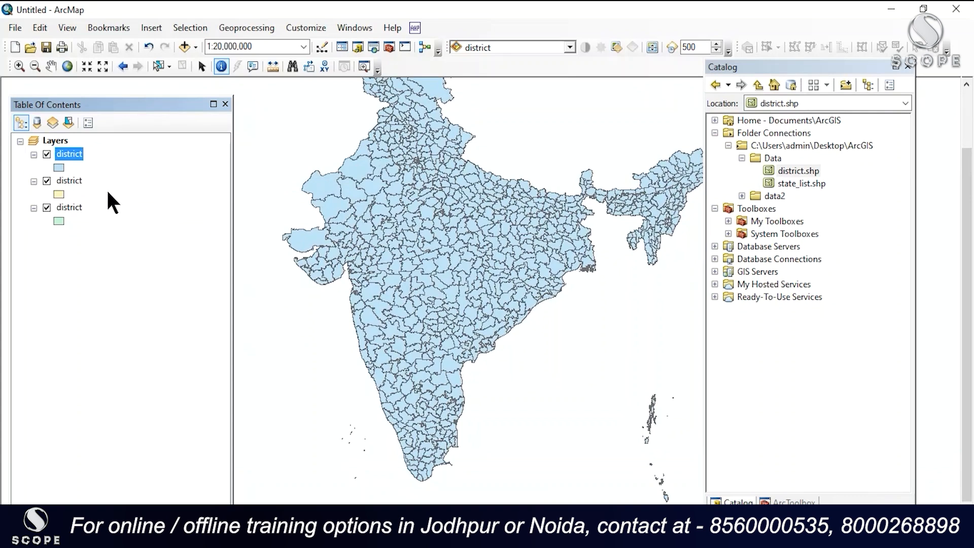
shift+click(81, 205)
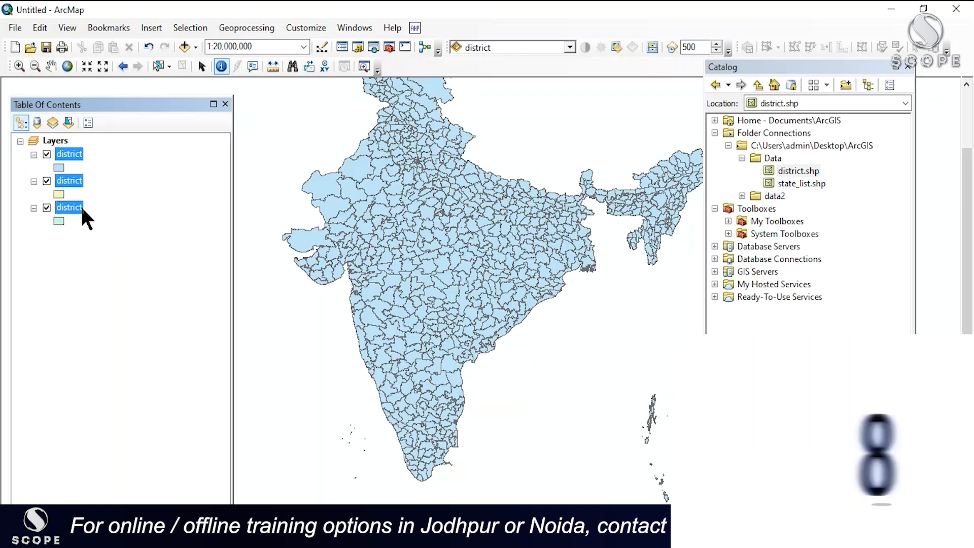
right_click(77, 208)
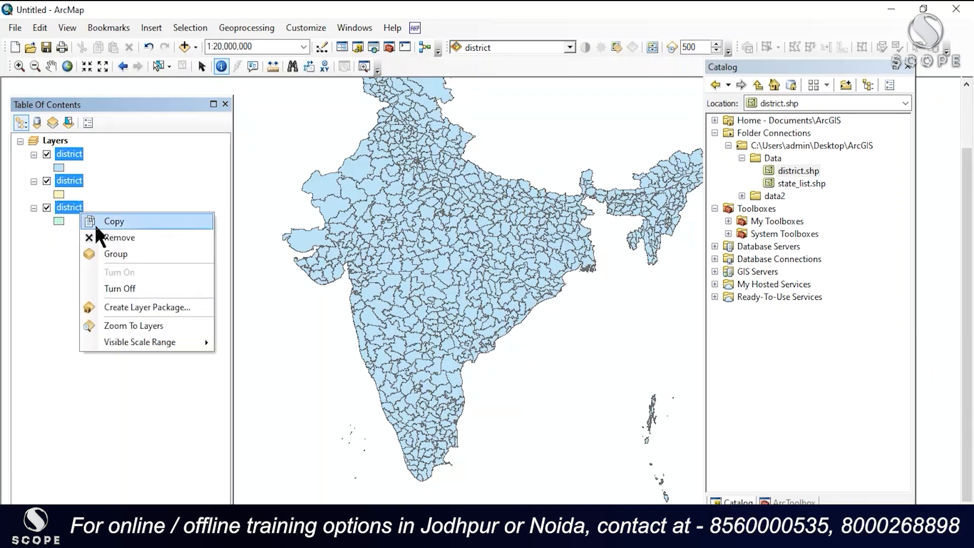
click(115, 241)
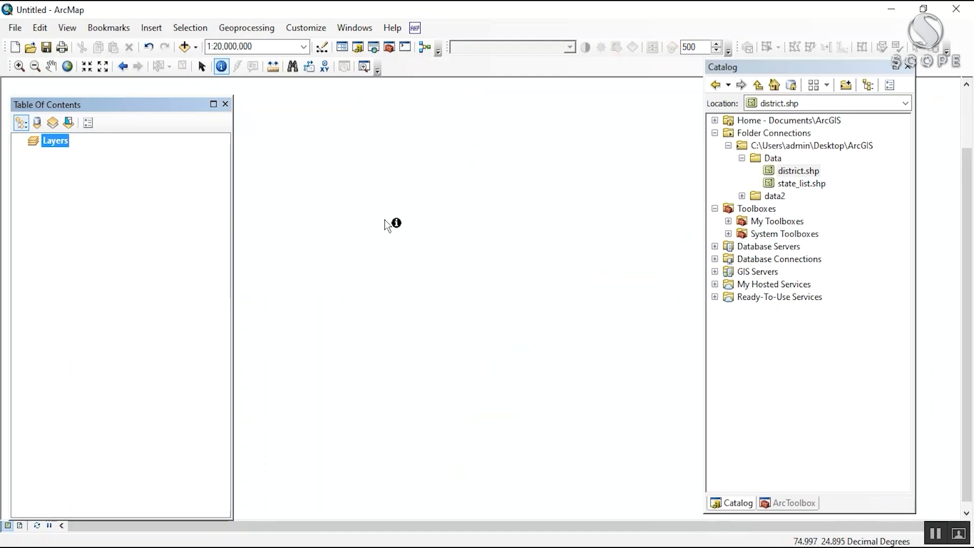